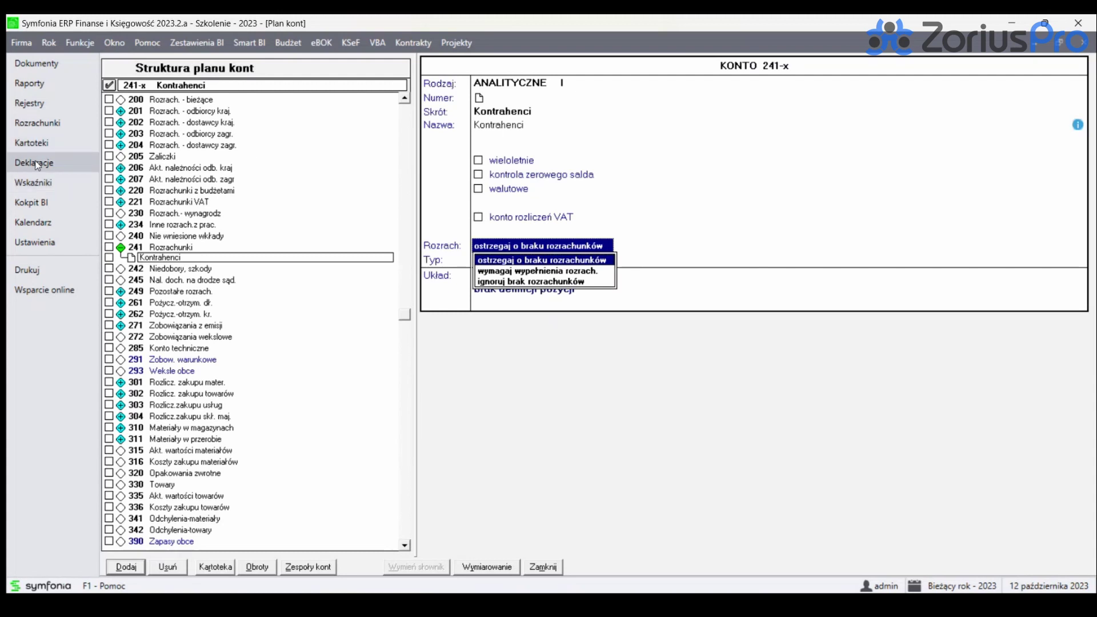
Search the settlements for account 241 and restore the settlements window to a smaller size.
click(34, 126)
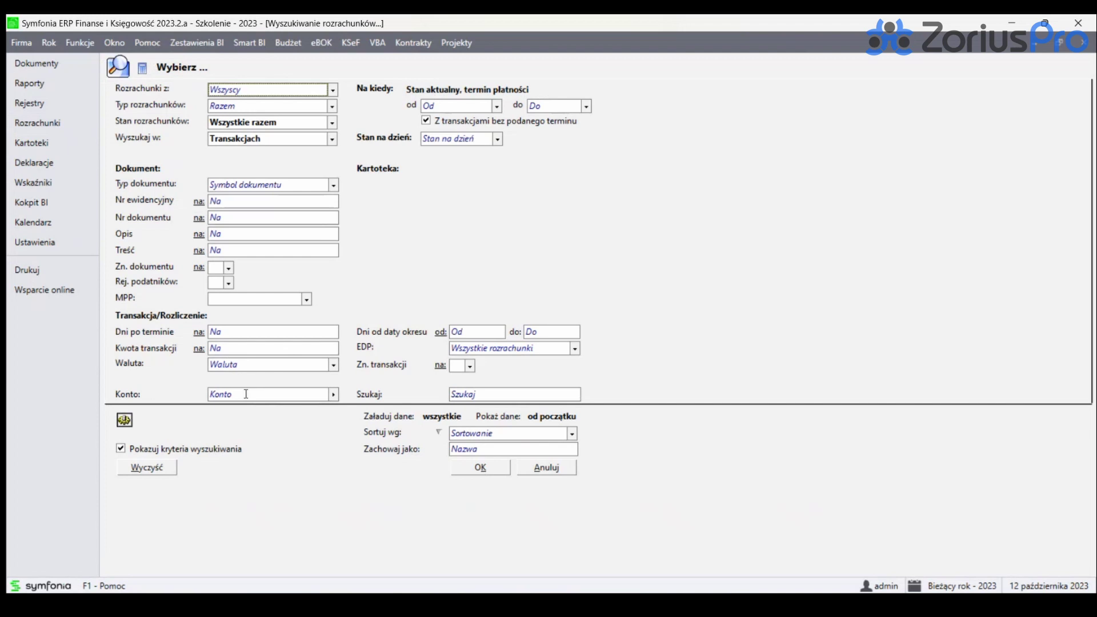
click(246, 394)
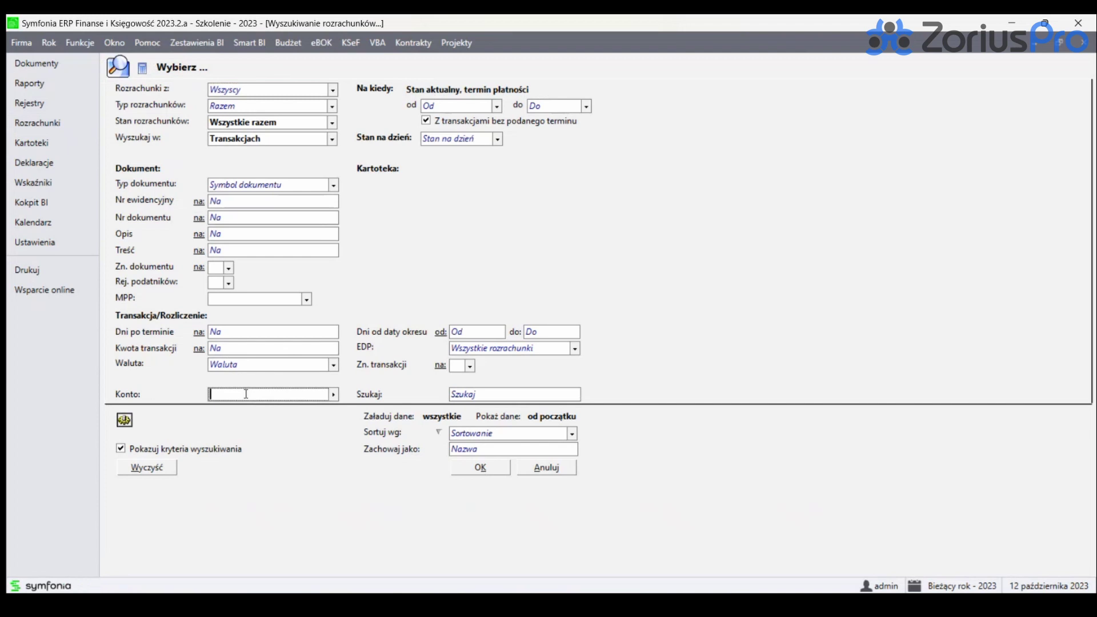
text(241)
click(480, 467)
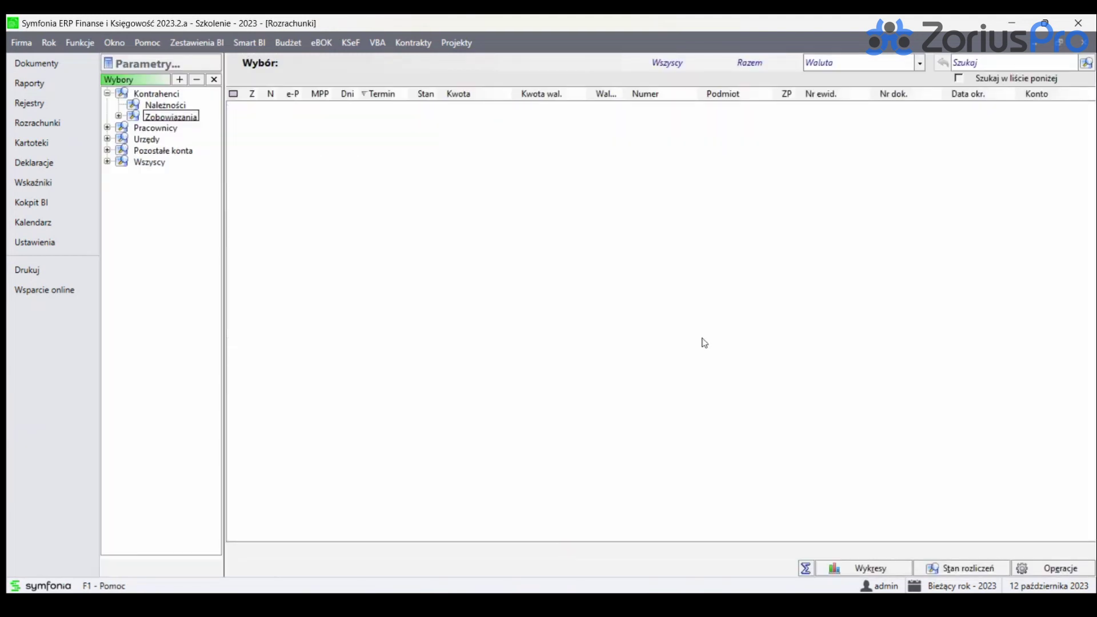
click(1060, 44)
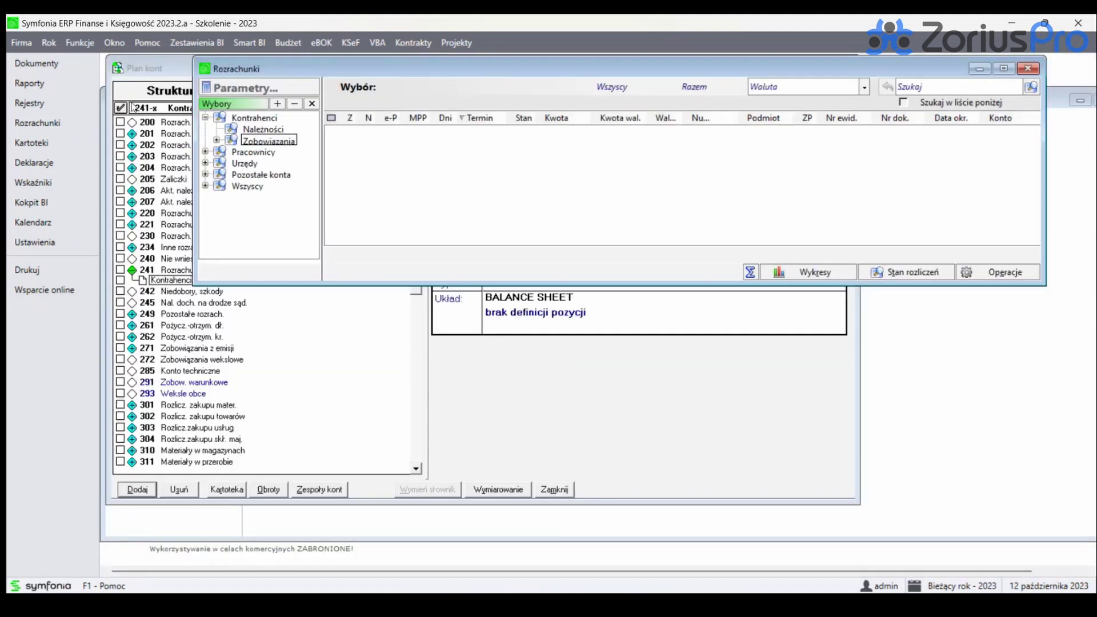
Display the entries posted on account 241 with the Zapisy na koncie report and put the reports window away.
click(61, 91)
click(194, 129)
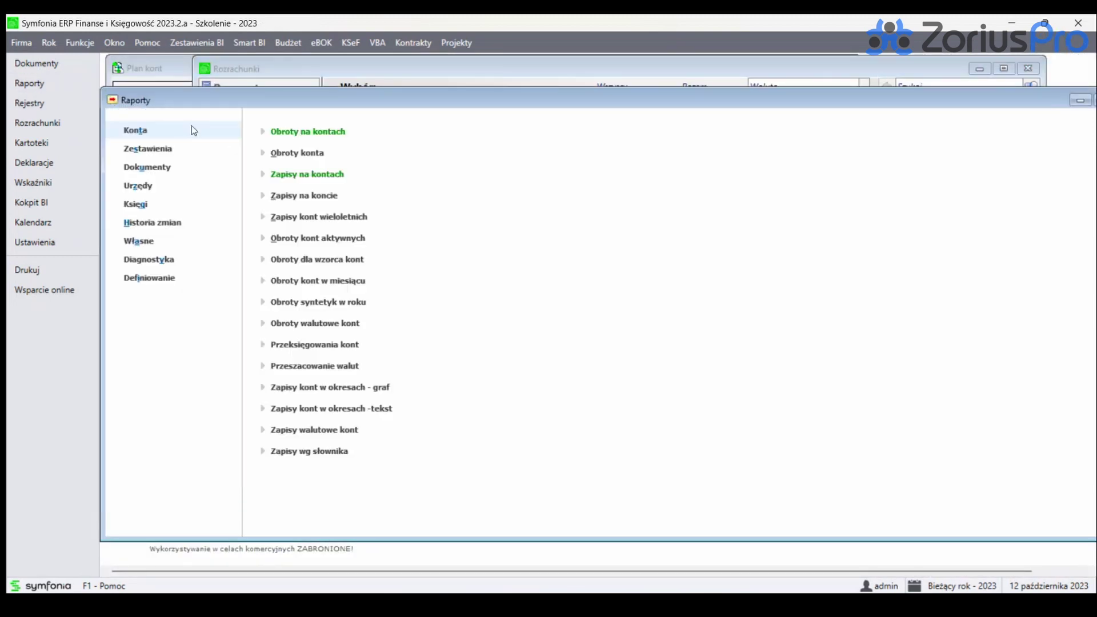
click(302, 200)
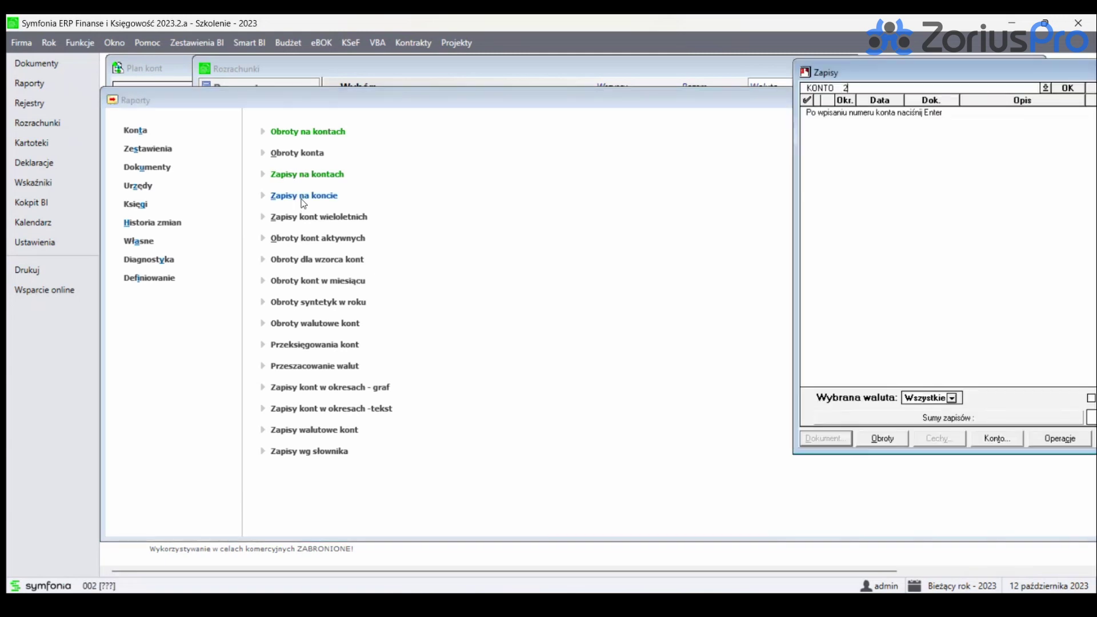
click(640, 101)
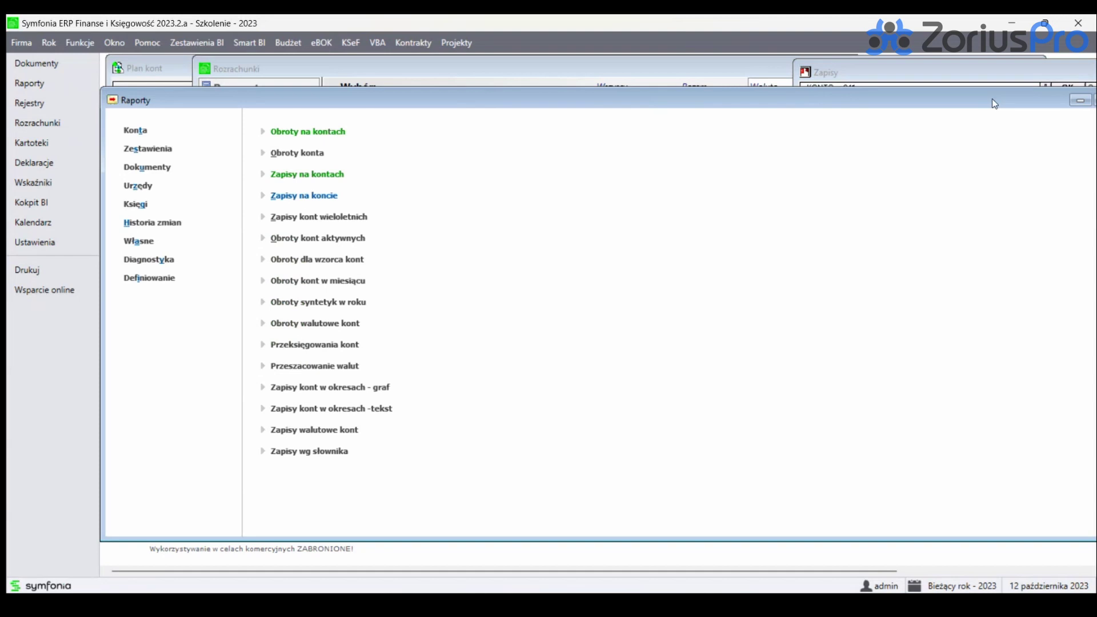
click(1079, 100)
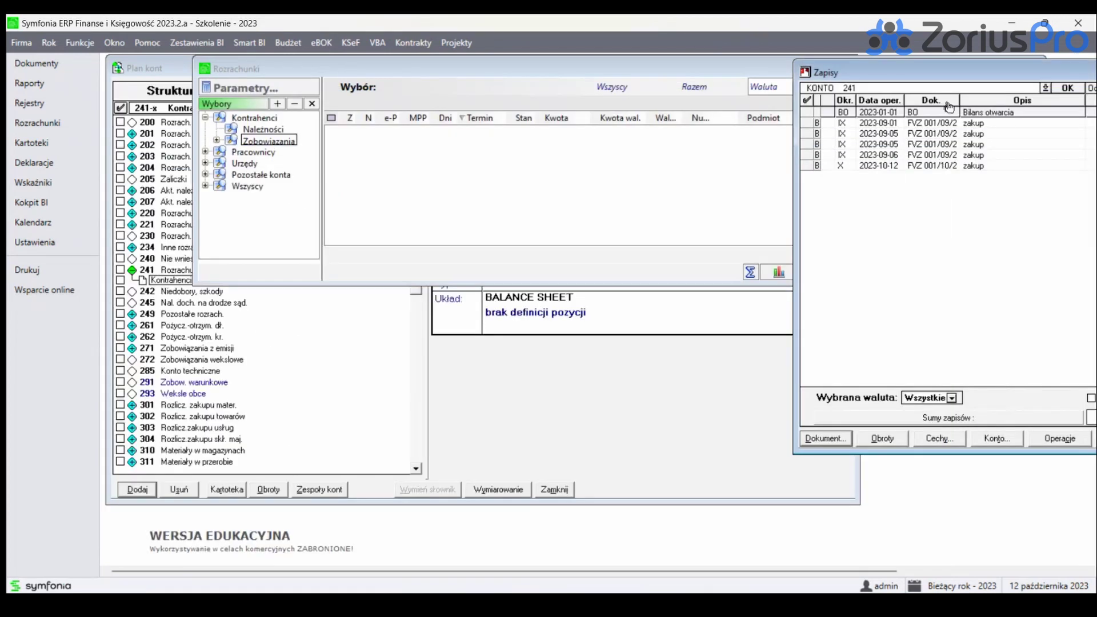
List the missing (Brakujące) settlements for account 241 in the settlements window.
click(653, 186)
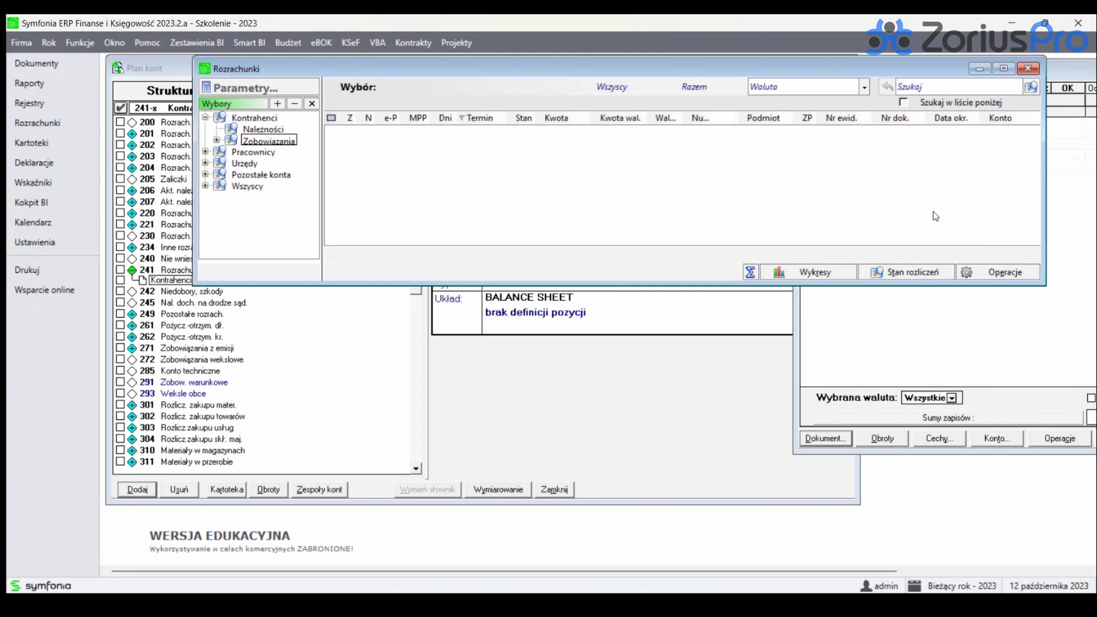
click(994, 274)
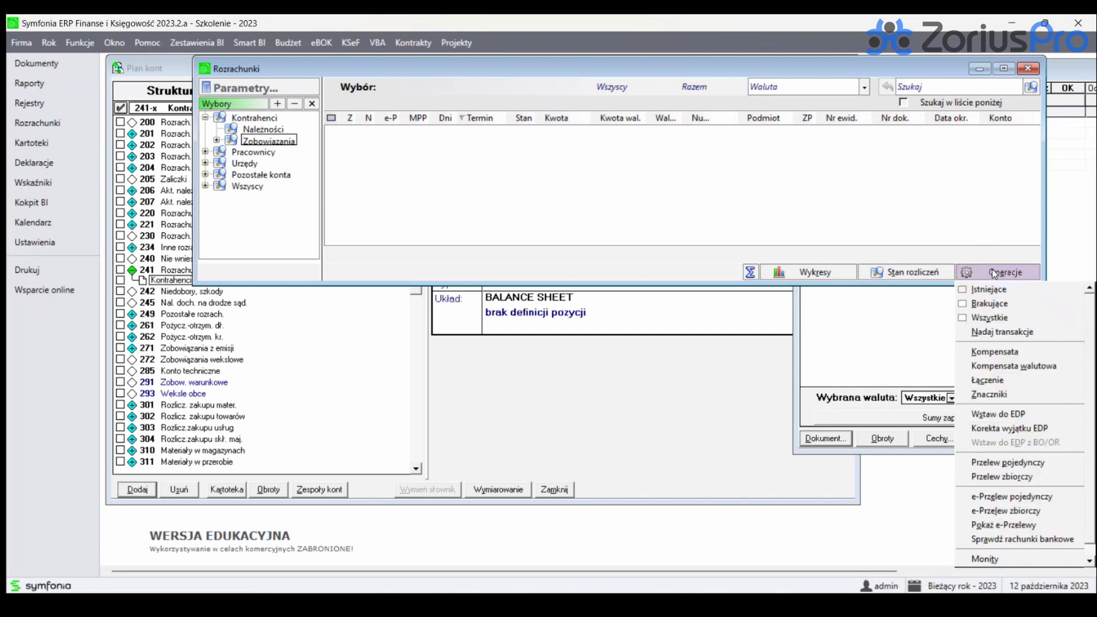
click(1000, 304)
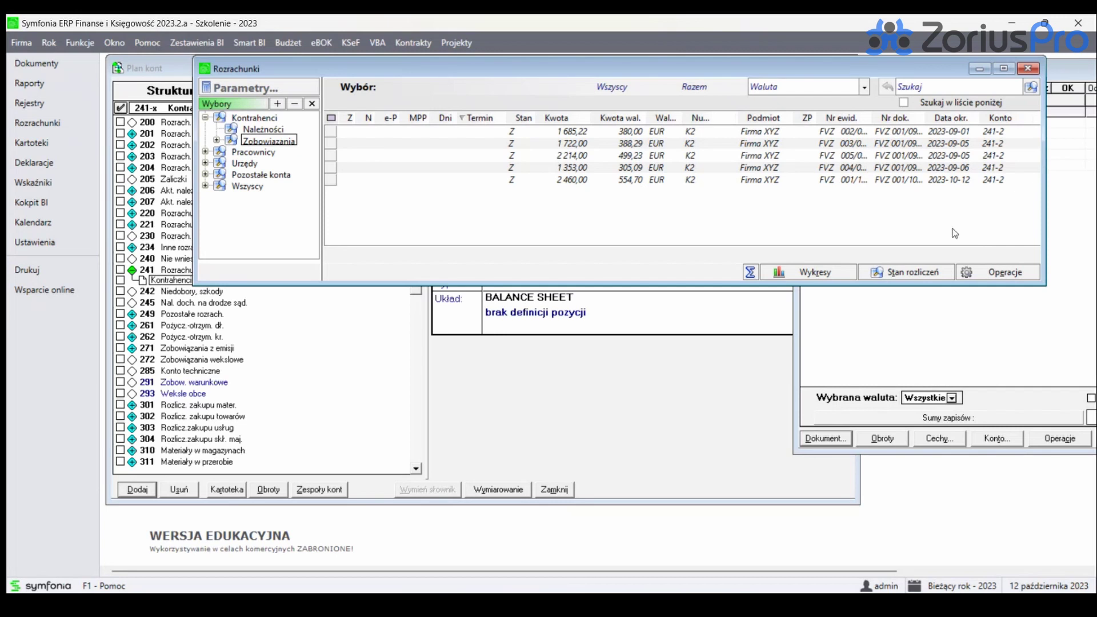
click(994, 272)
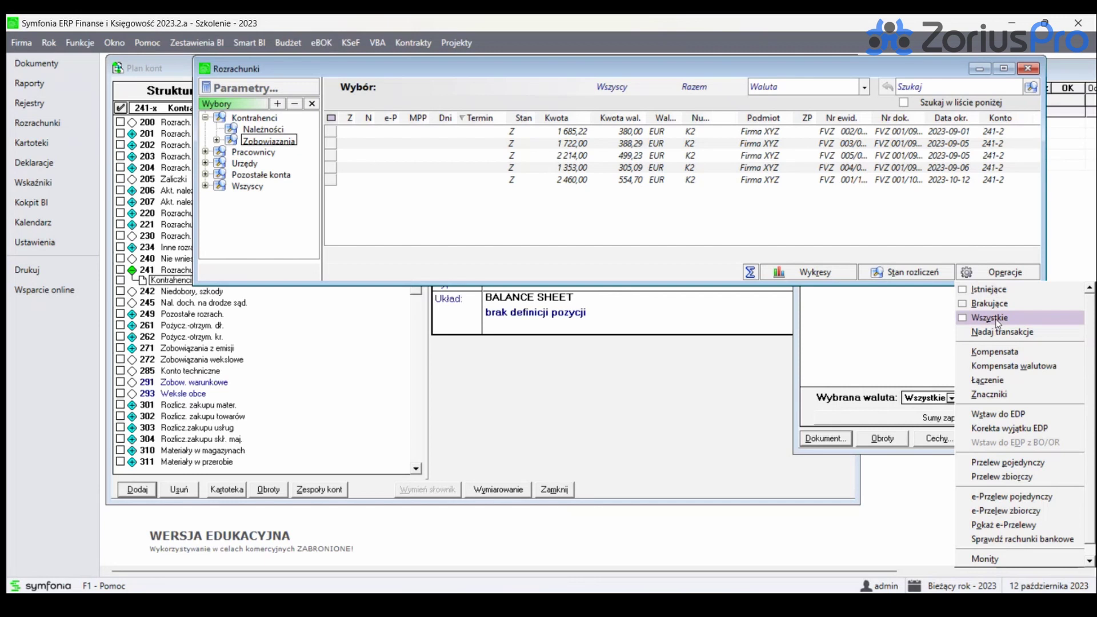
click(930, 228)
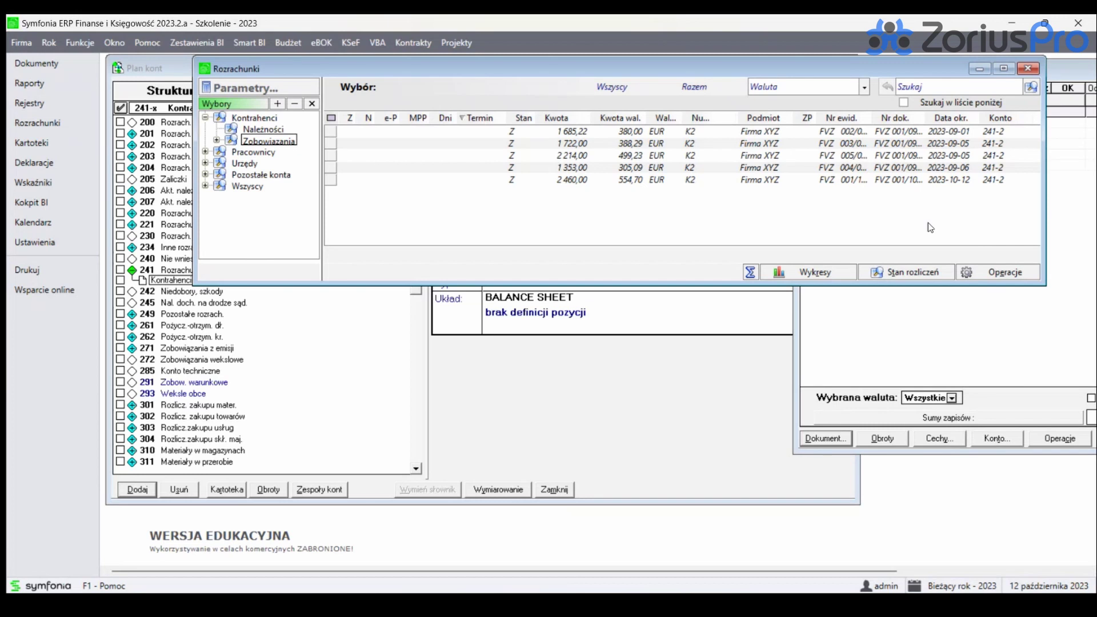
click(1012, 274)
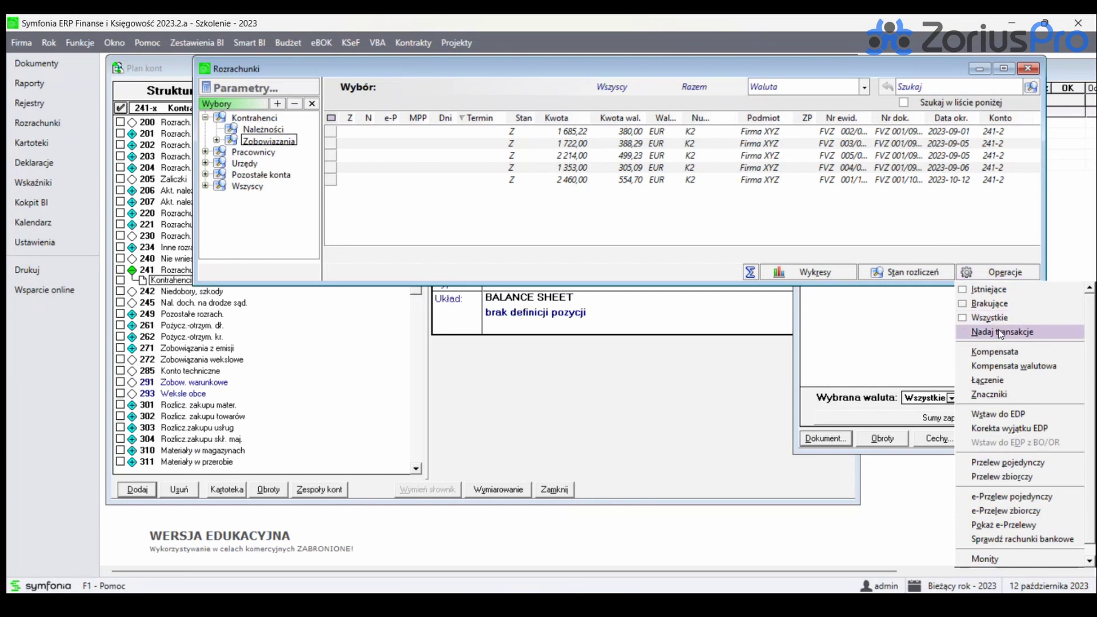
click(998, 330)
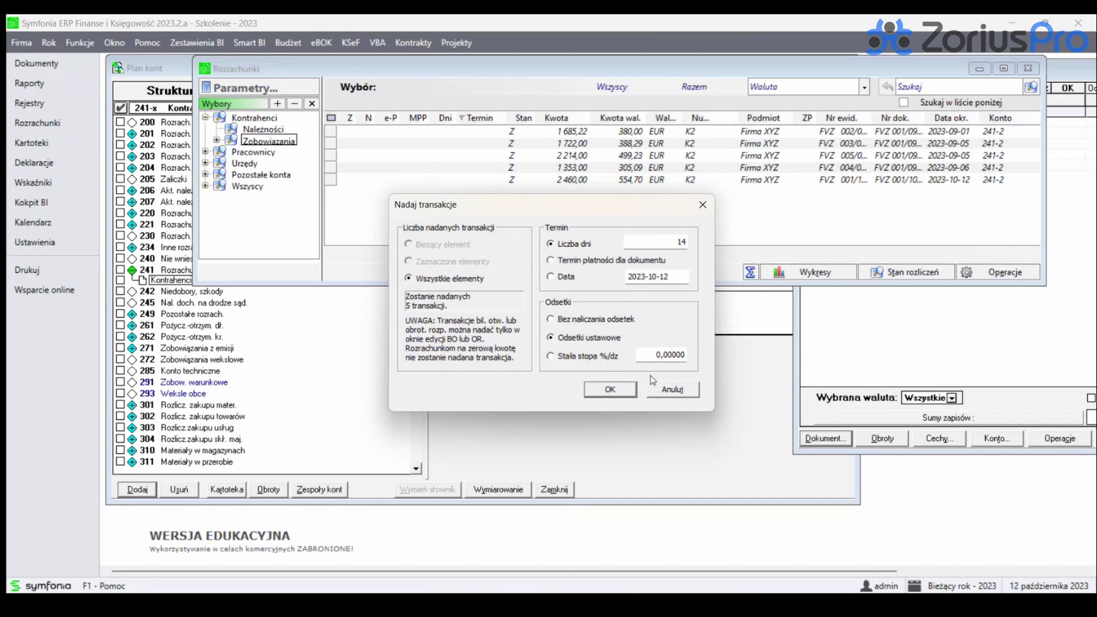
click(666, 390)
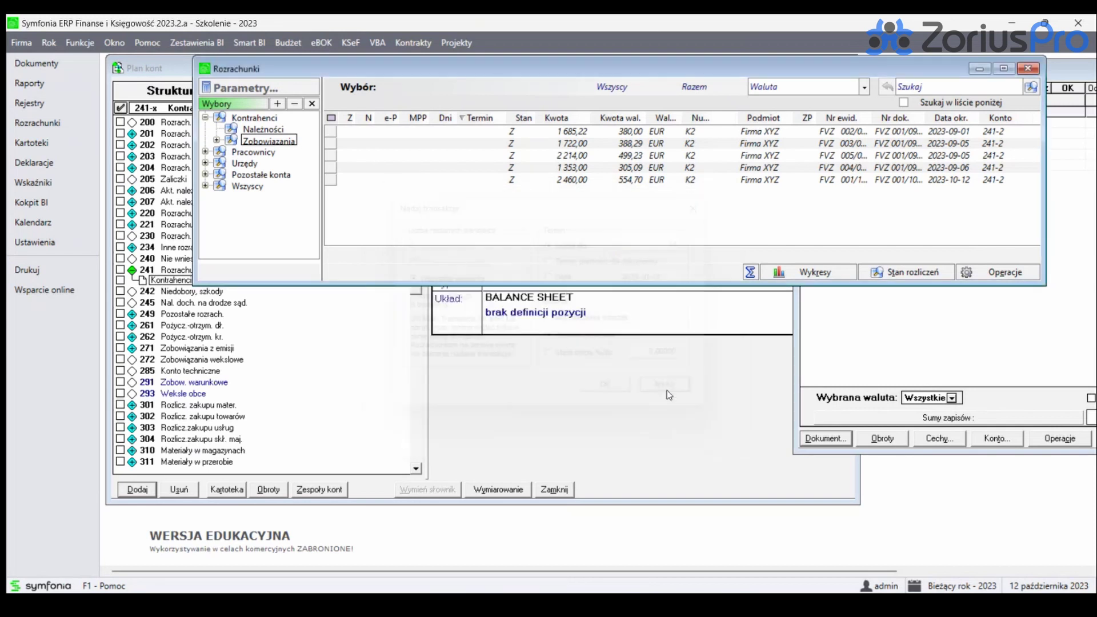
Assign a transaction with a 14-day term and statutory interest to the marked 2 460,00 settlement, and list all settlements.
click(331, 181)
click(993, 273)
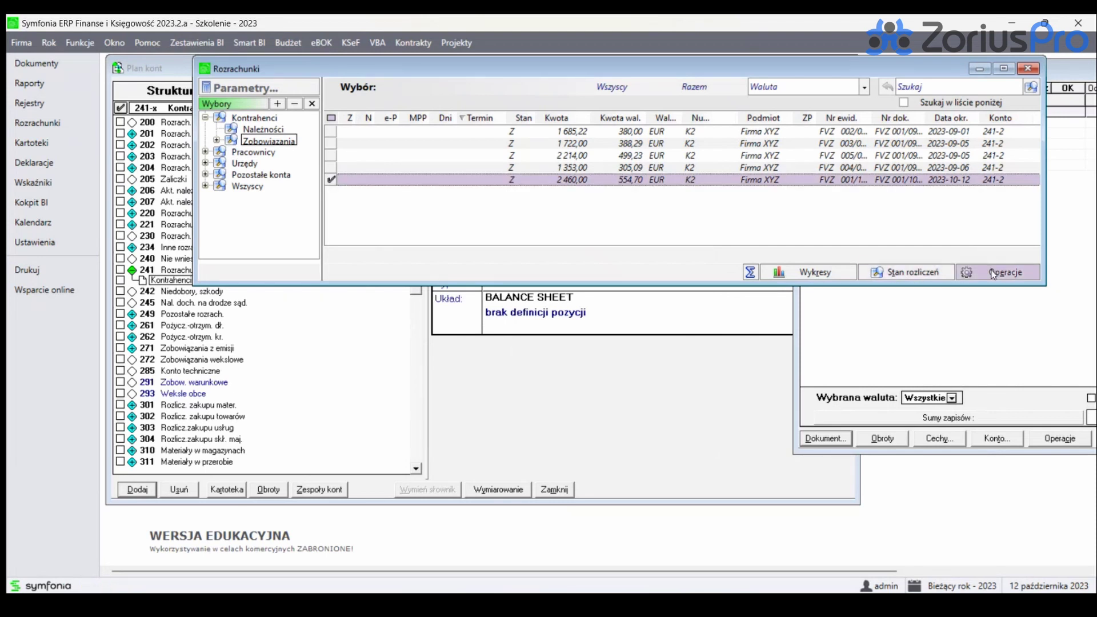
click(993, 333)
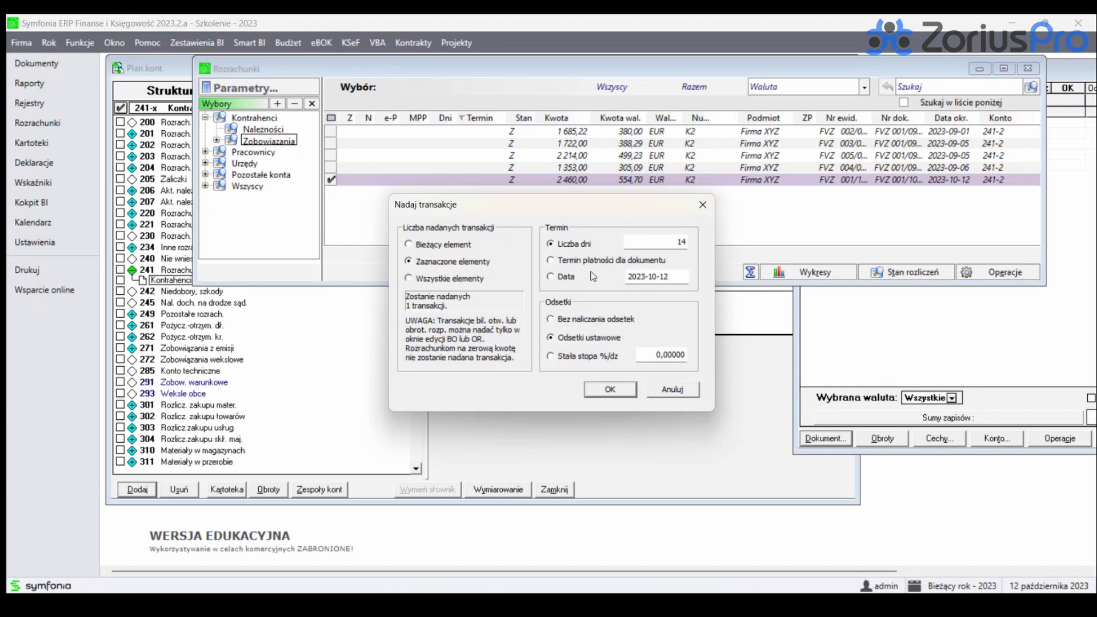
click(659, 238)
click(610, 393)
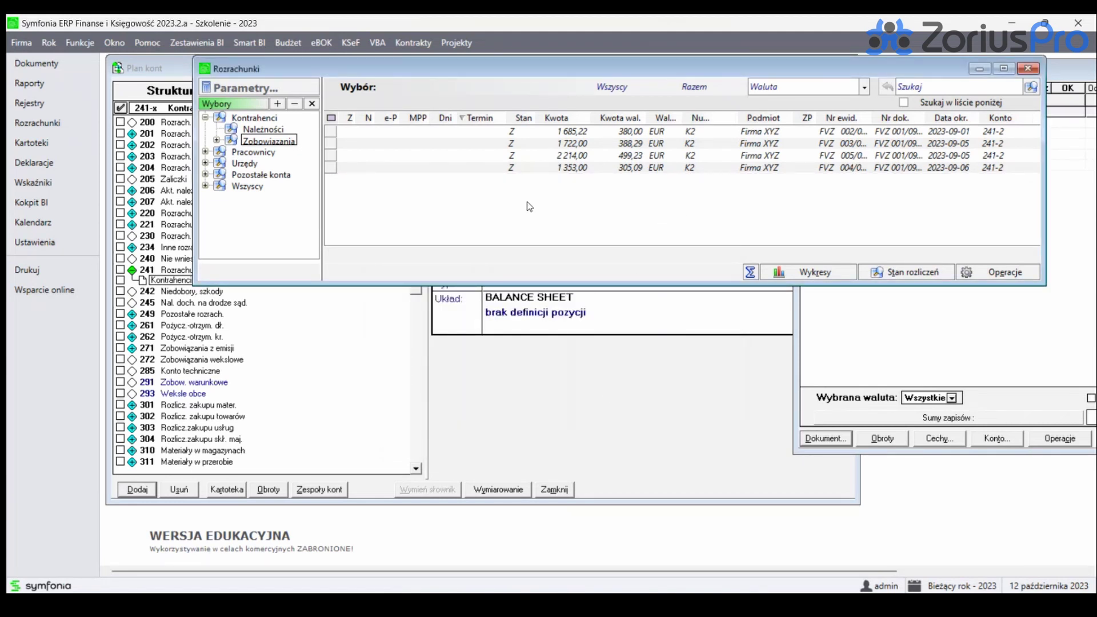
click(998, 265)
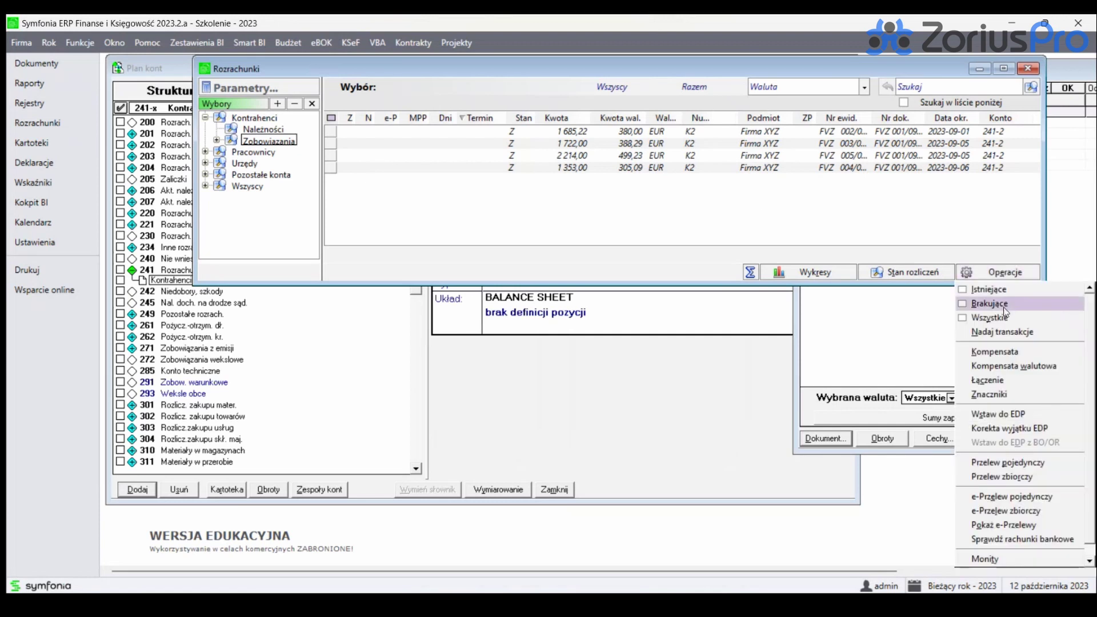
click(990, 320)
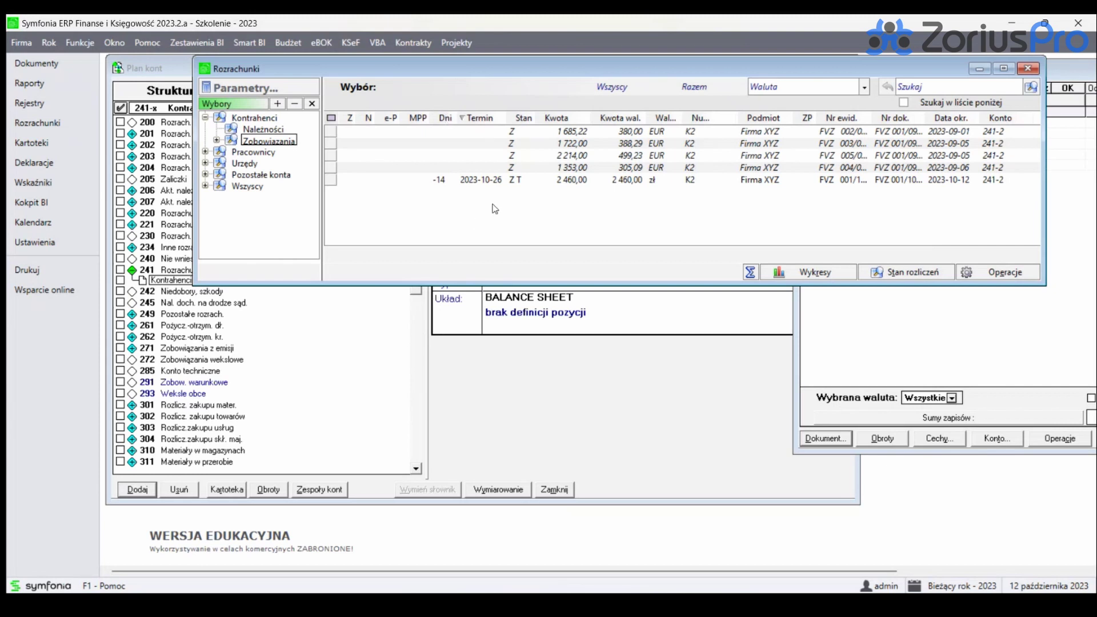
Assign transactions with a 14-day term and statutory interest to all remaining missing settlements, and display the full settlements list.
click(993, 271)
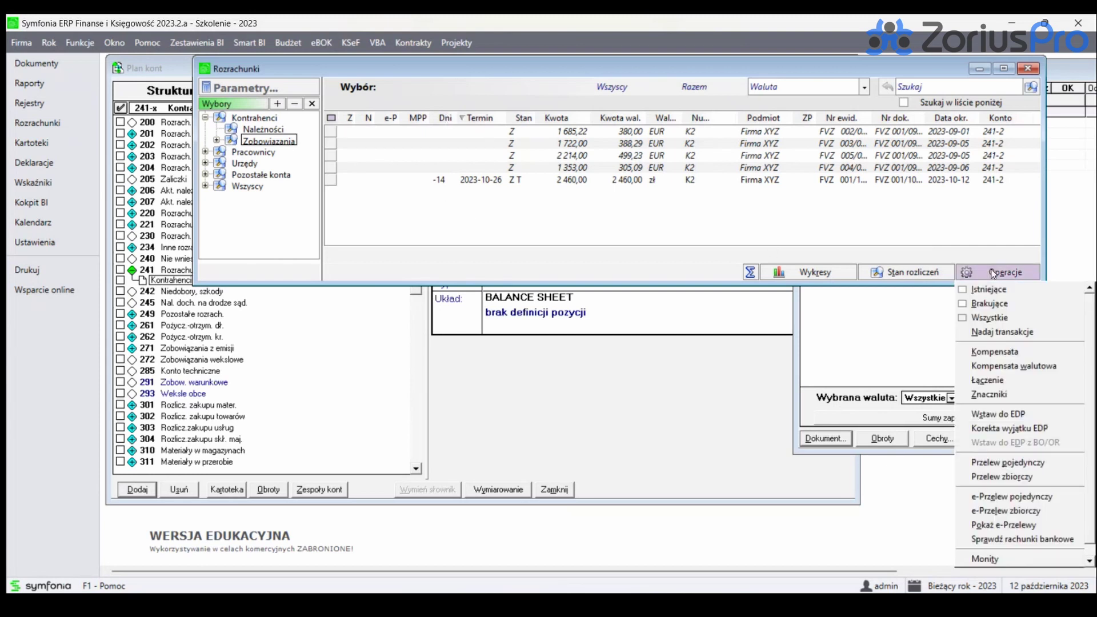
click(982, 303)
click(331, 117)
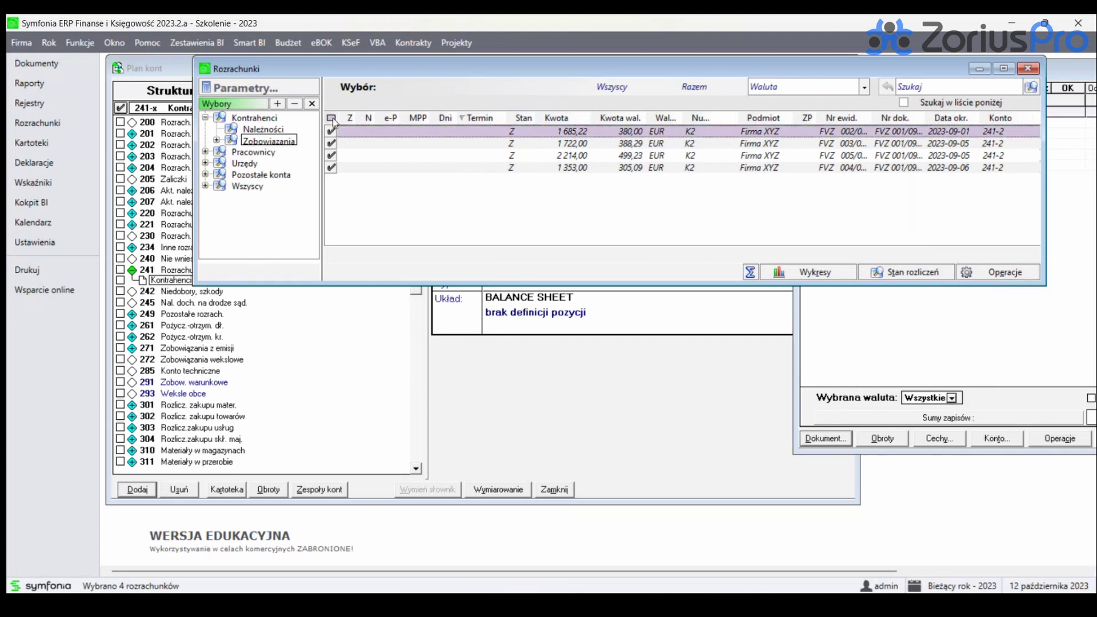
click(979, 274)
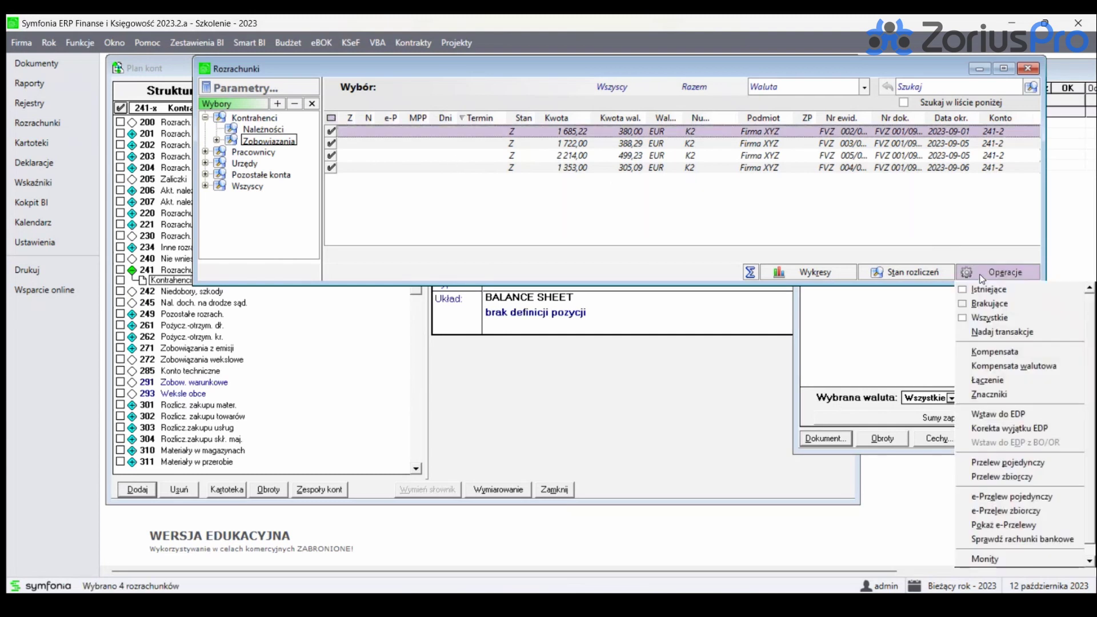
click(983, 332)
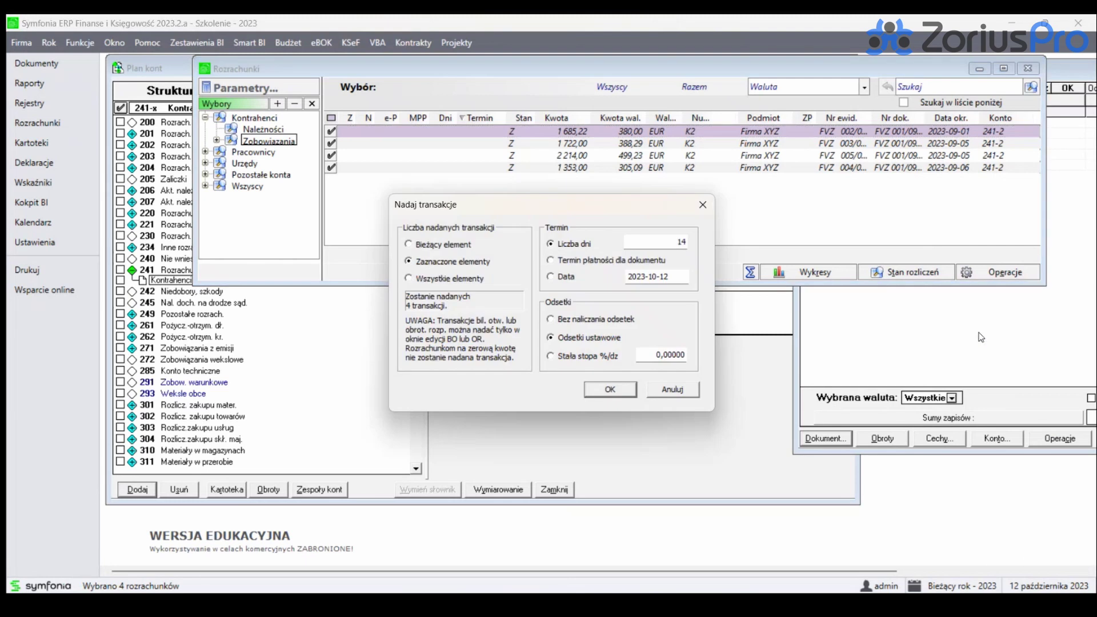
click(610, 391)
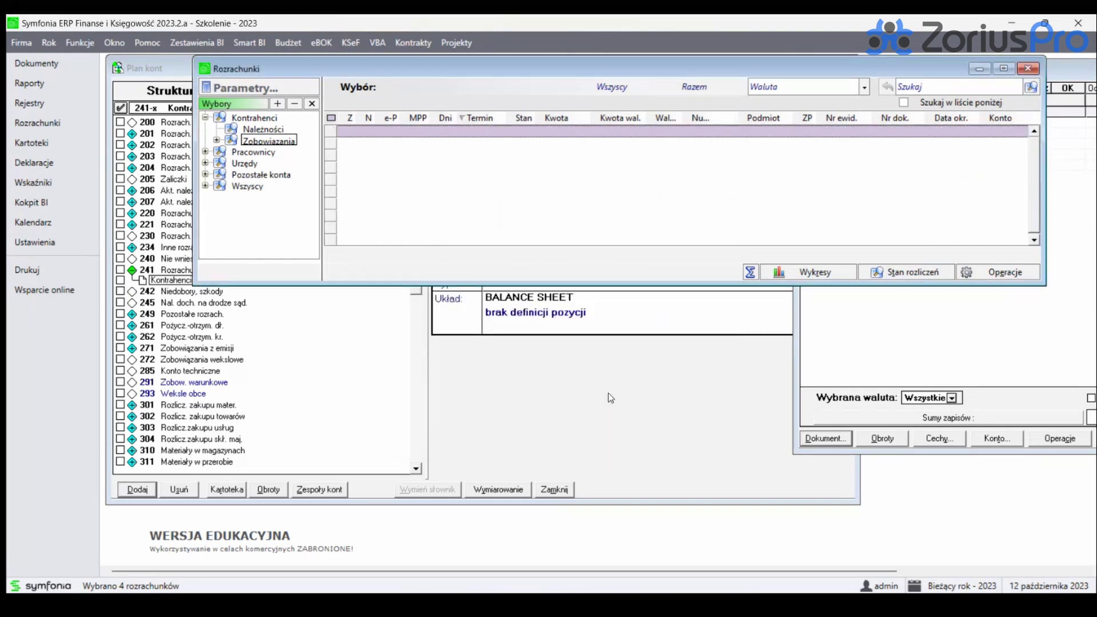
click(999, 274)
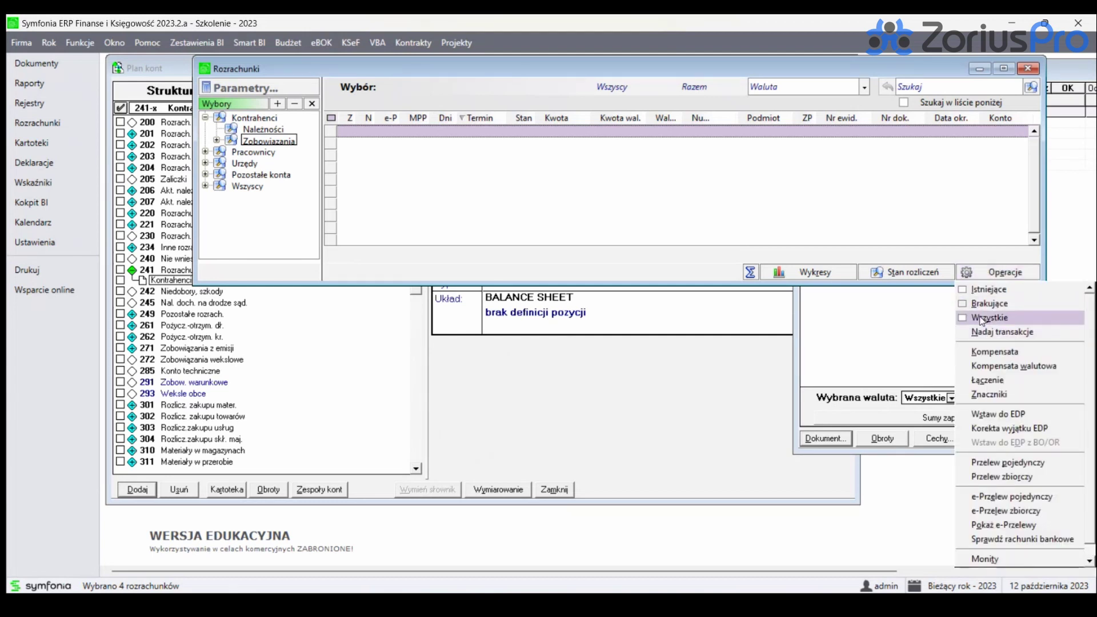
click(981, 319)
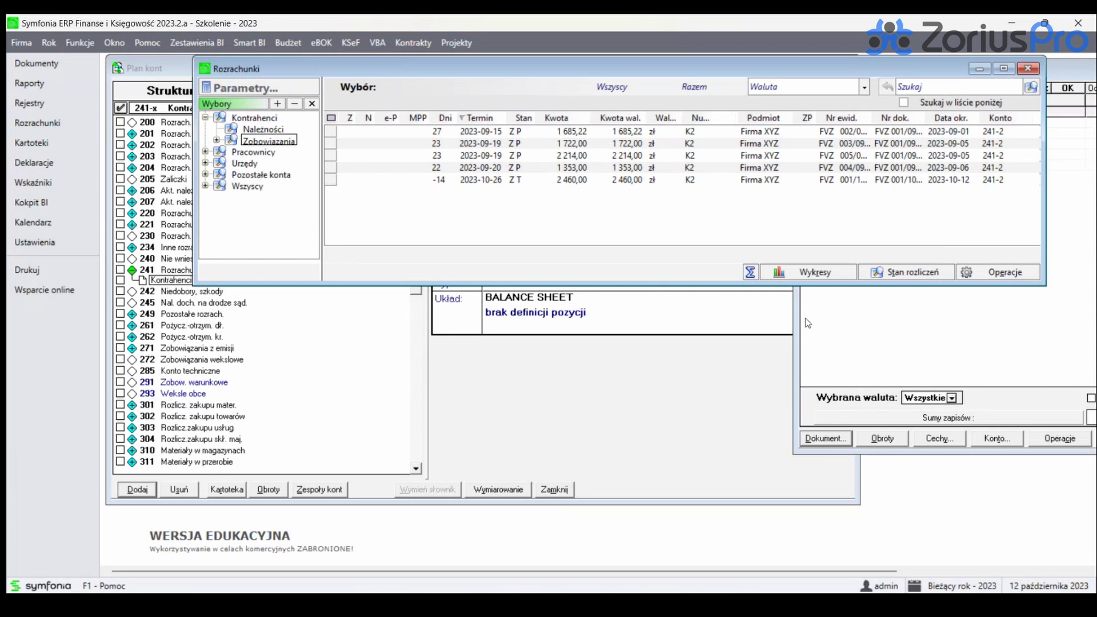
Bring the account 241 entries into view and compare their totals with the sums shown for the settlements.
click(931, 342)
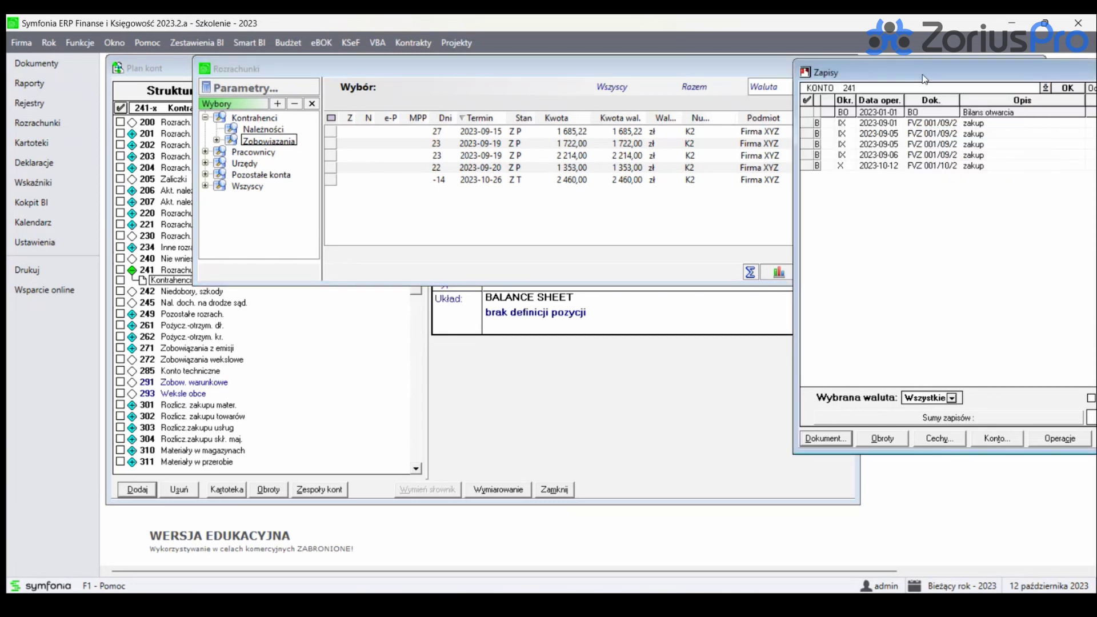
drag(922, 73, 547, 103)
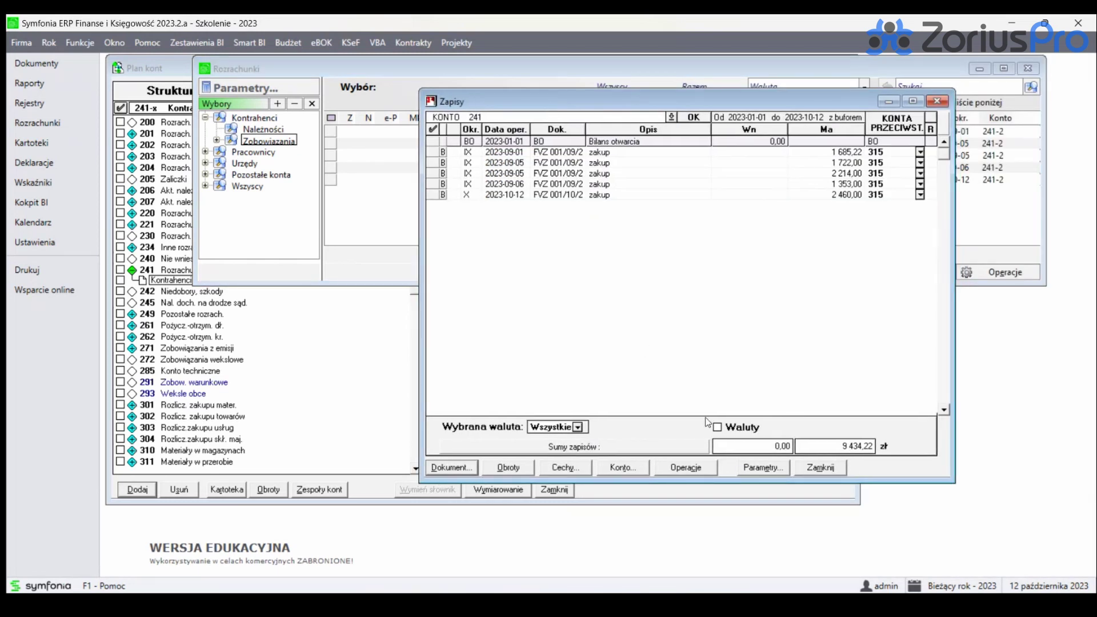
click(759, 467)
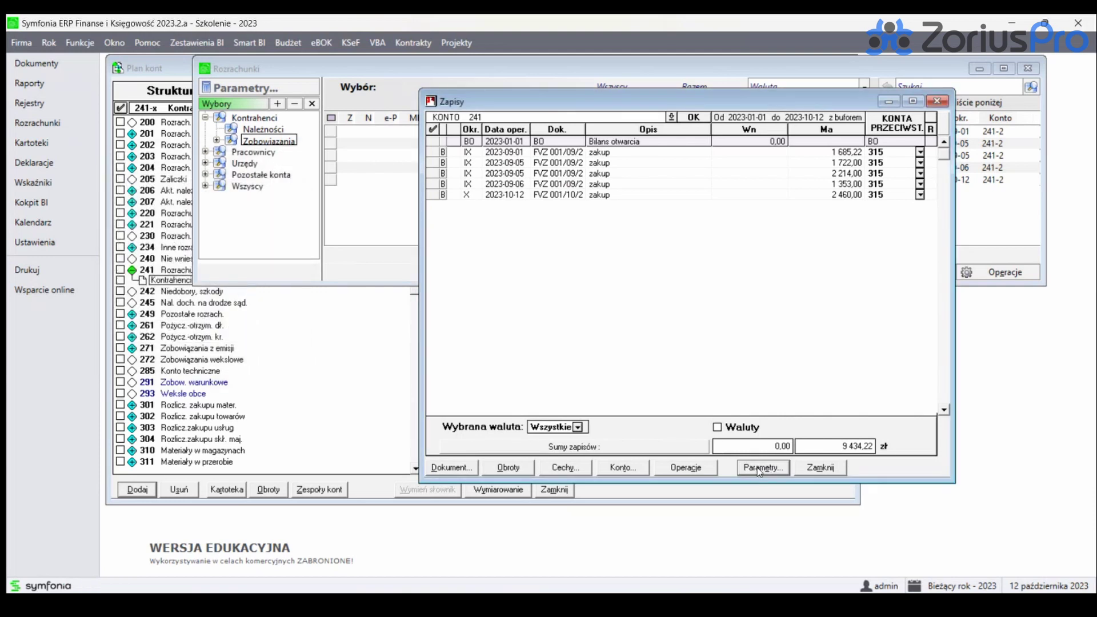
click(365, 217)
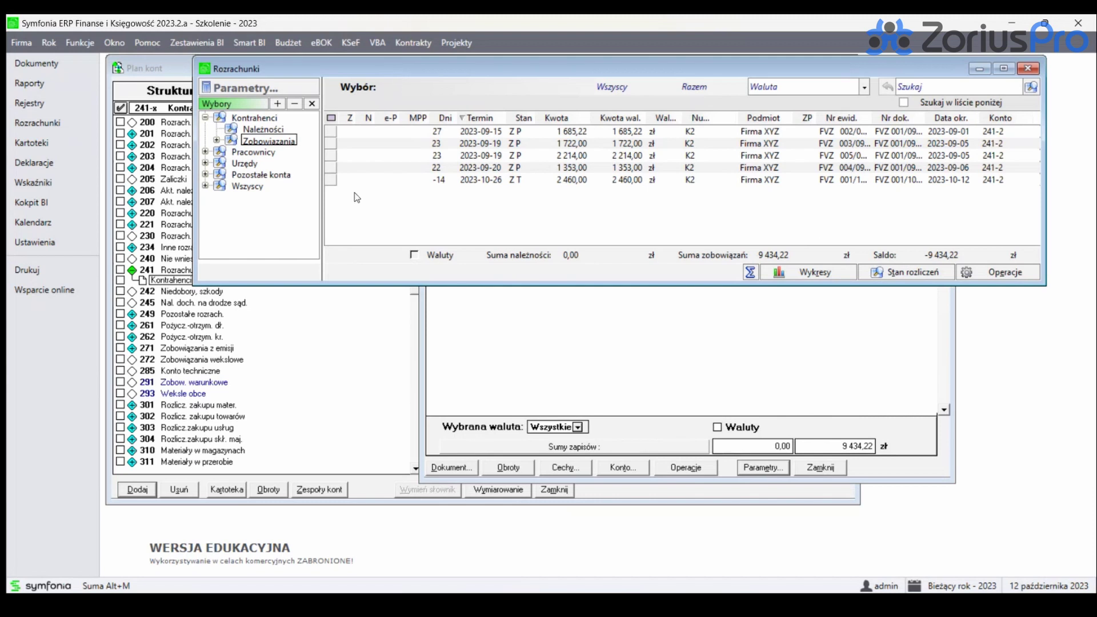
Open the 1 685,22 settlement of document FVZ 002/09/2023 and save the document without its transaction.
double_click(558, 133)
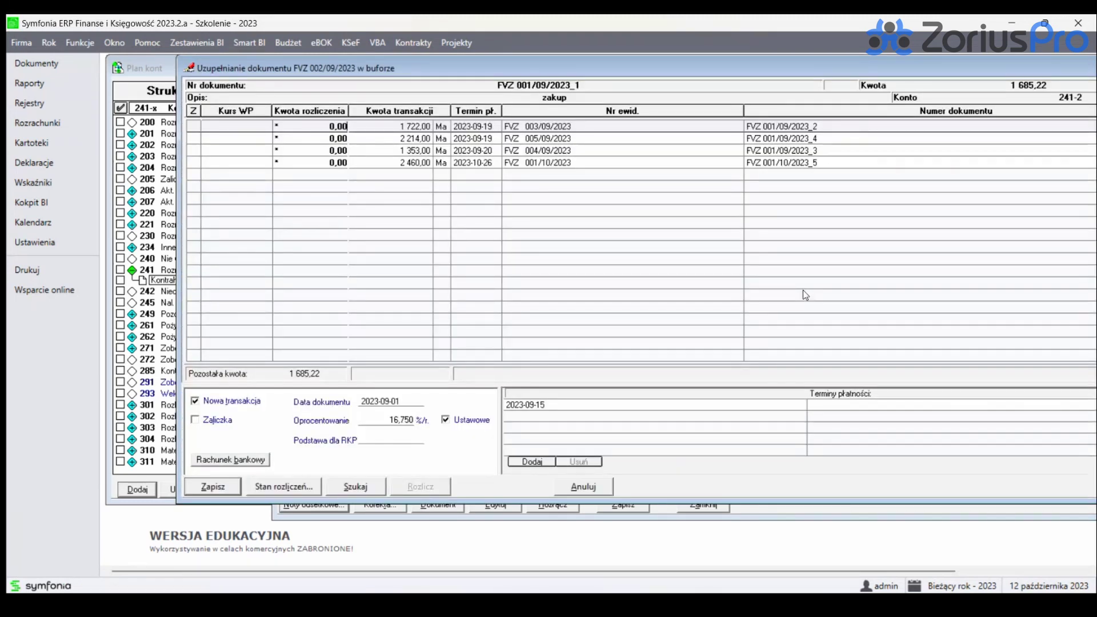
key(Return)
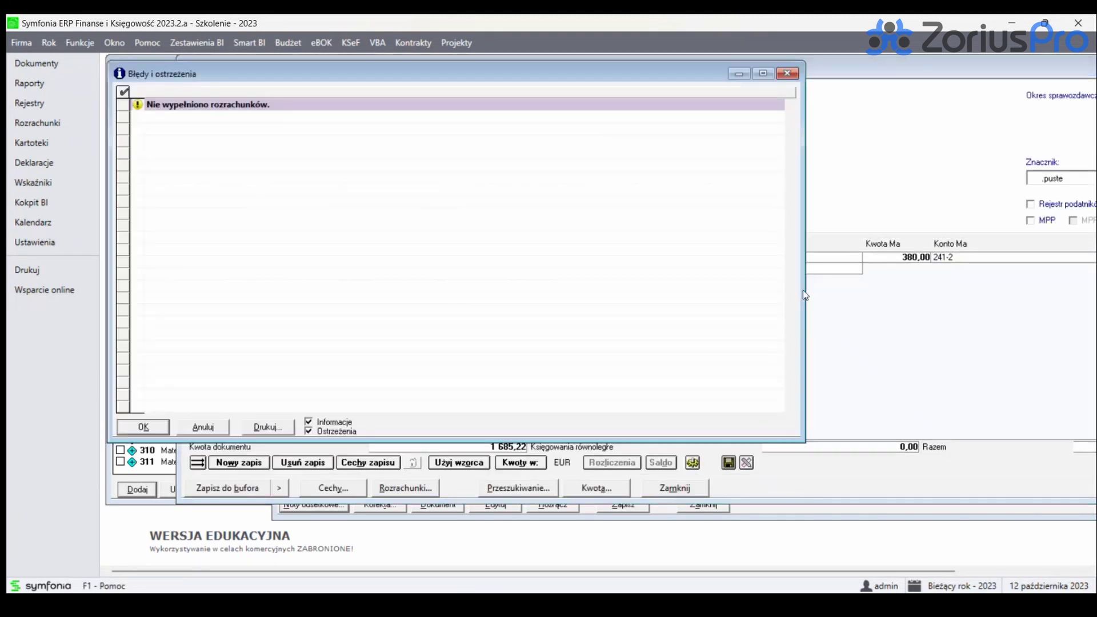
key(Return)
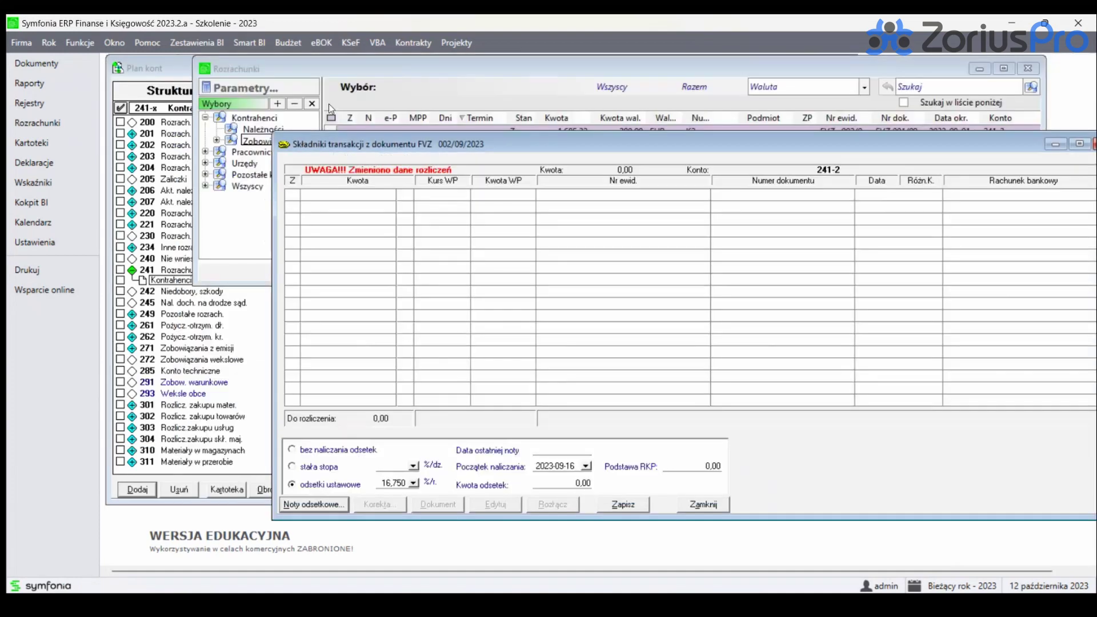
Close all open windows, and run the Zapisy na kontach report for account 241 in a maximized window.
click(114, 42)
click(171, 132)
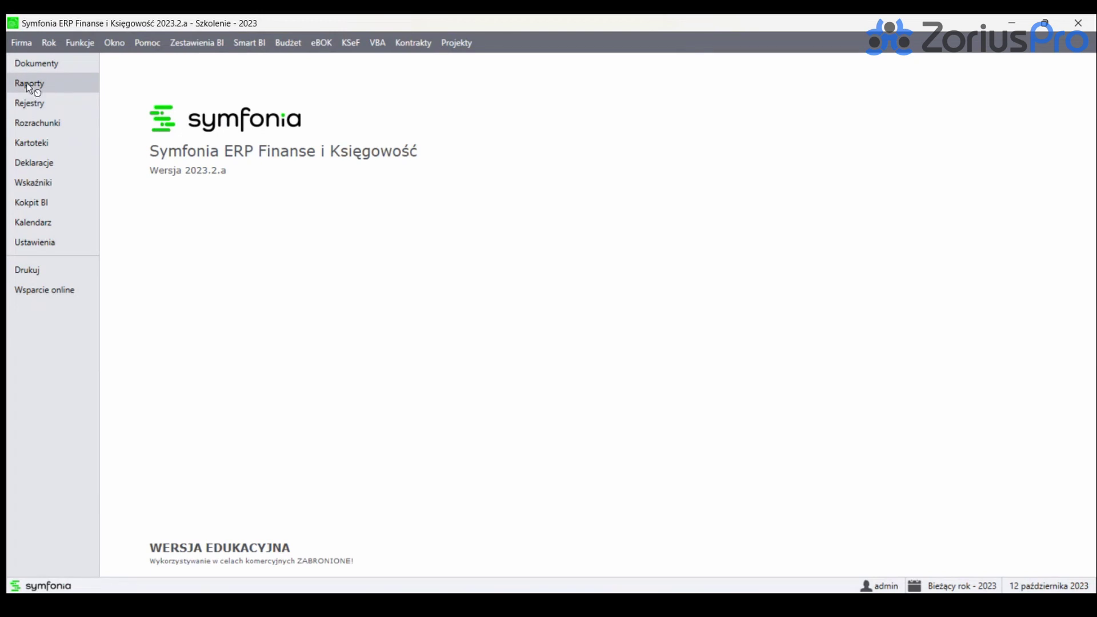
click(28, 84)
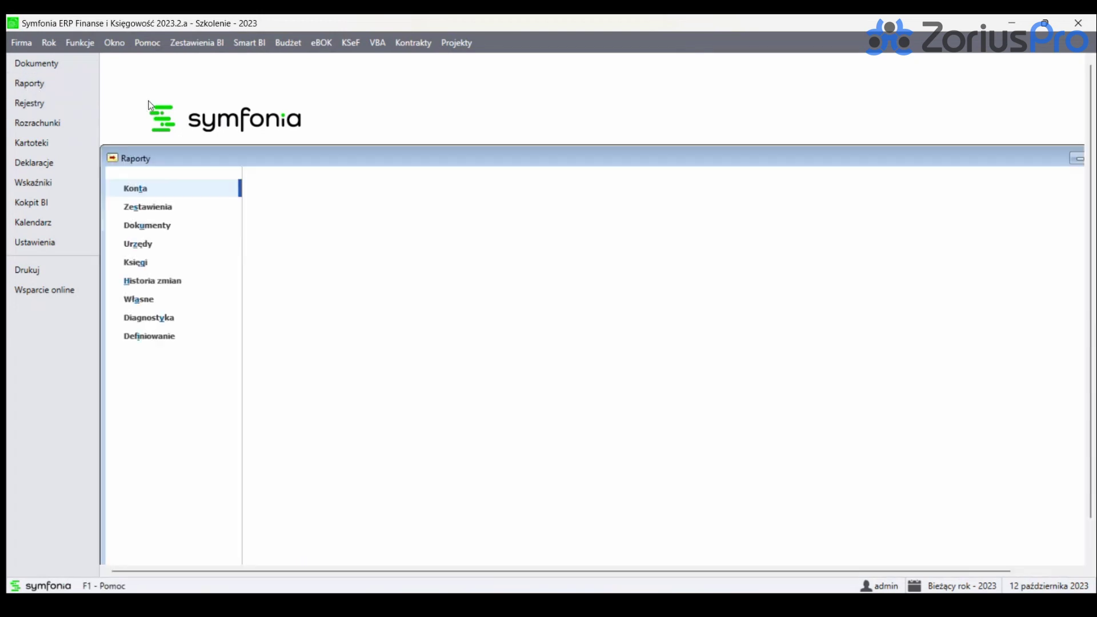
click(147, 193)
click(308, 236)
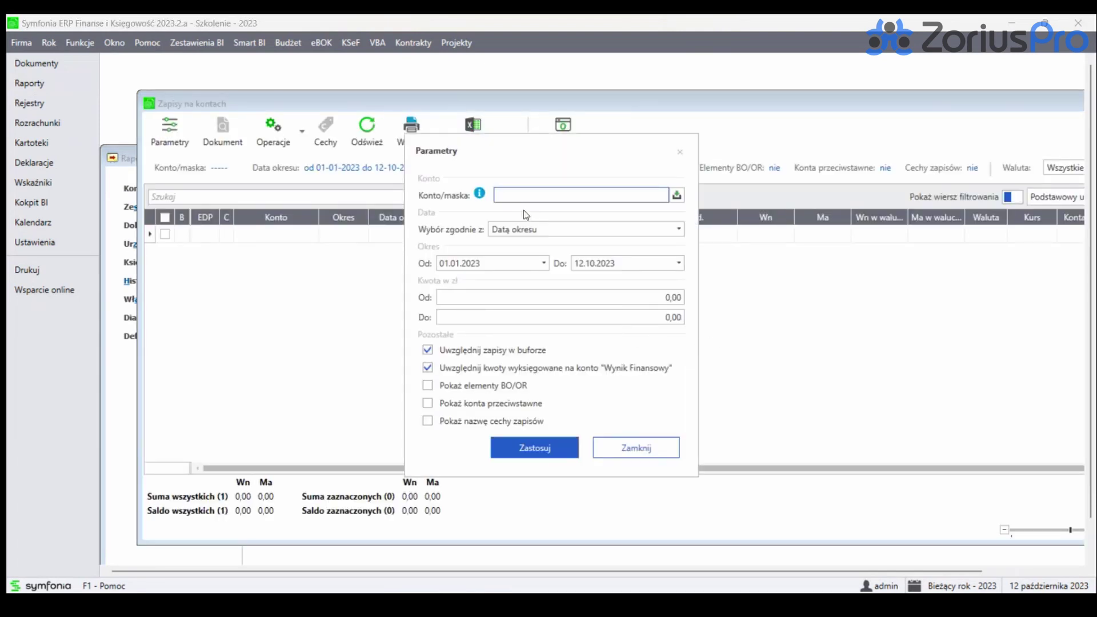
text(241)
key(Return)
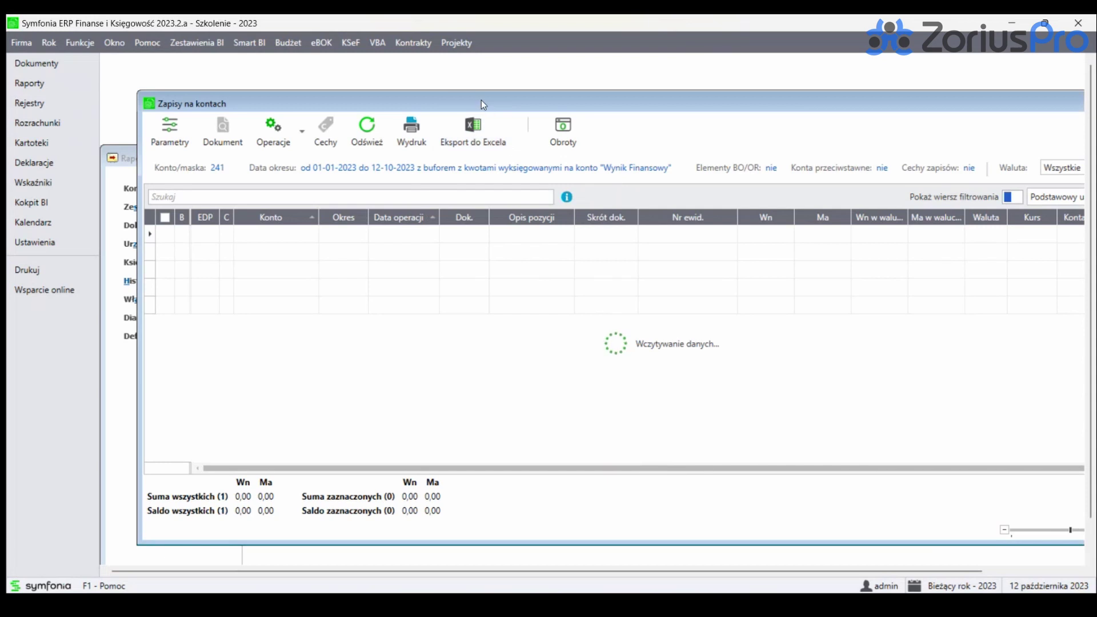
double_click(481, 101)
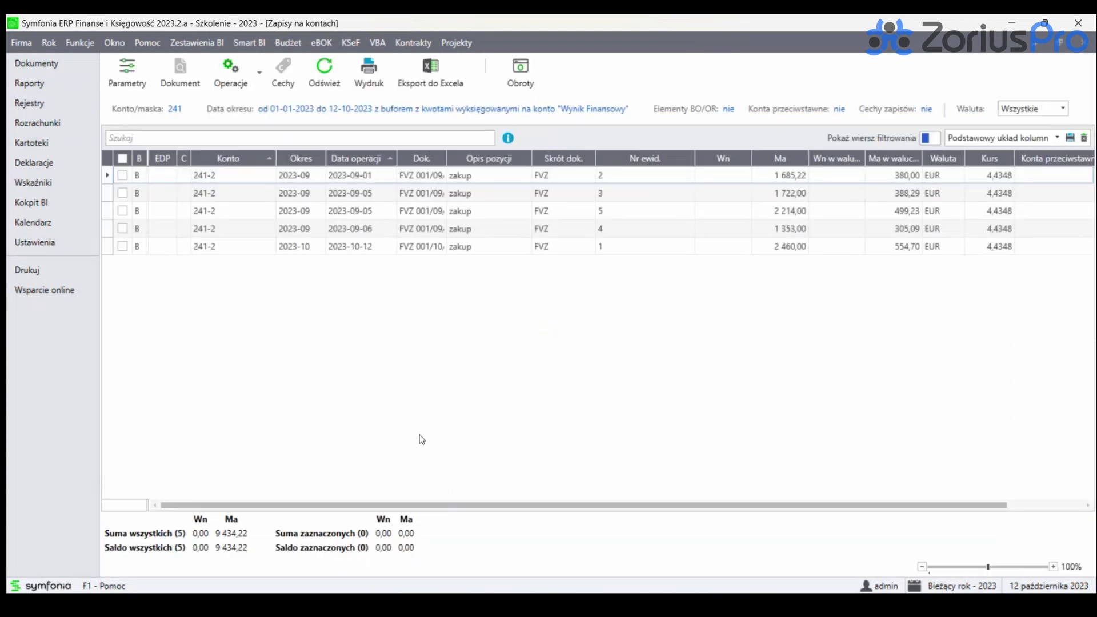
Examine the R column of the account 241 entries for missing-settlement warnings.
drag(450, 504, 685, 482)
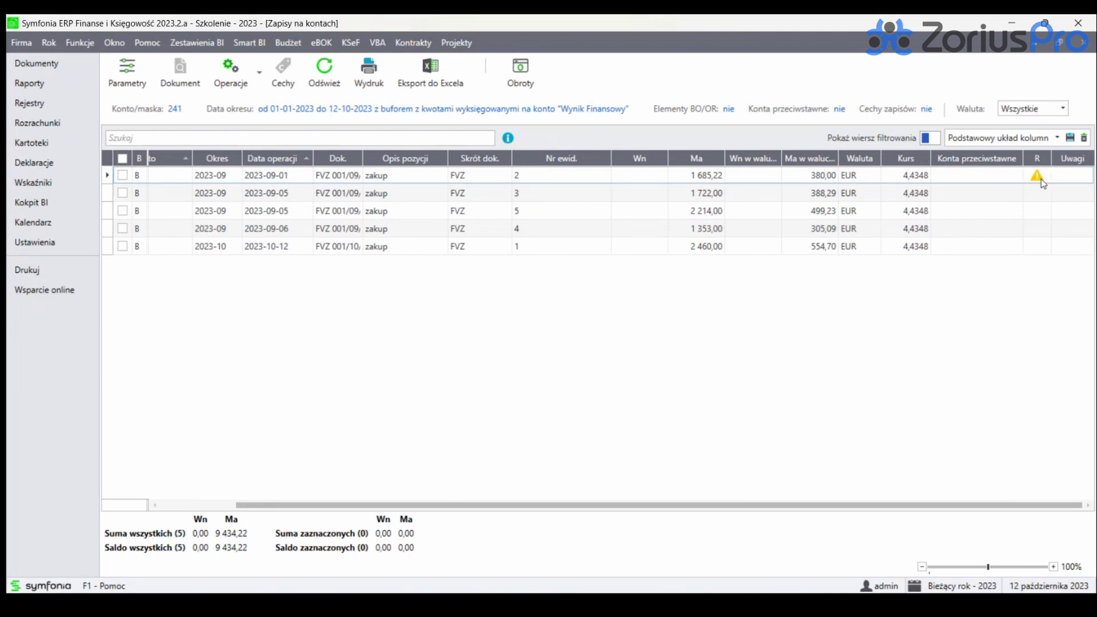
mouse_move(1043, 183)
drag(822, 504, 530, 528)
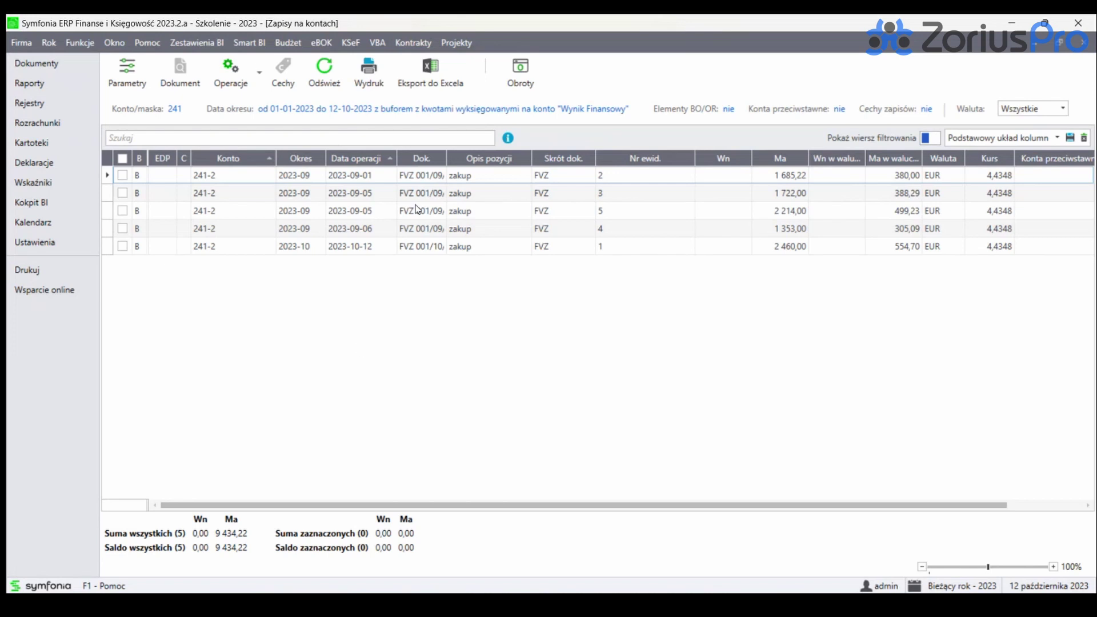
Preview the Zapisy konta - graficzny printout of all entries with the Pokaż brakujące rozrachunki option, and close it after checking the R column.
click(371, 71)
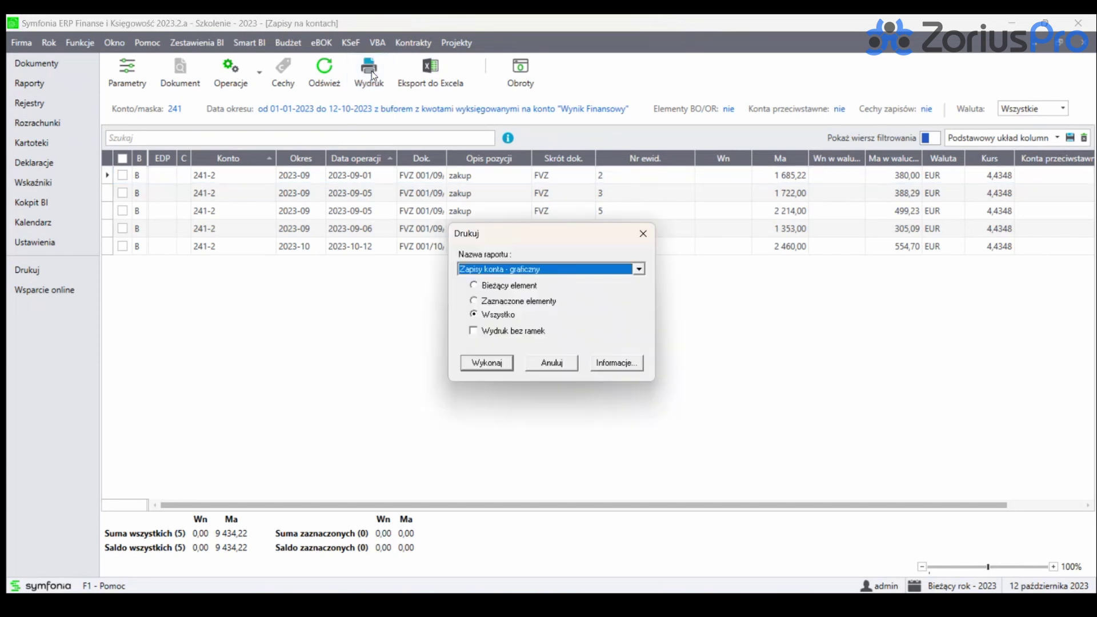
click(502, 359)
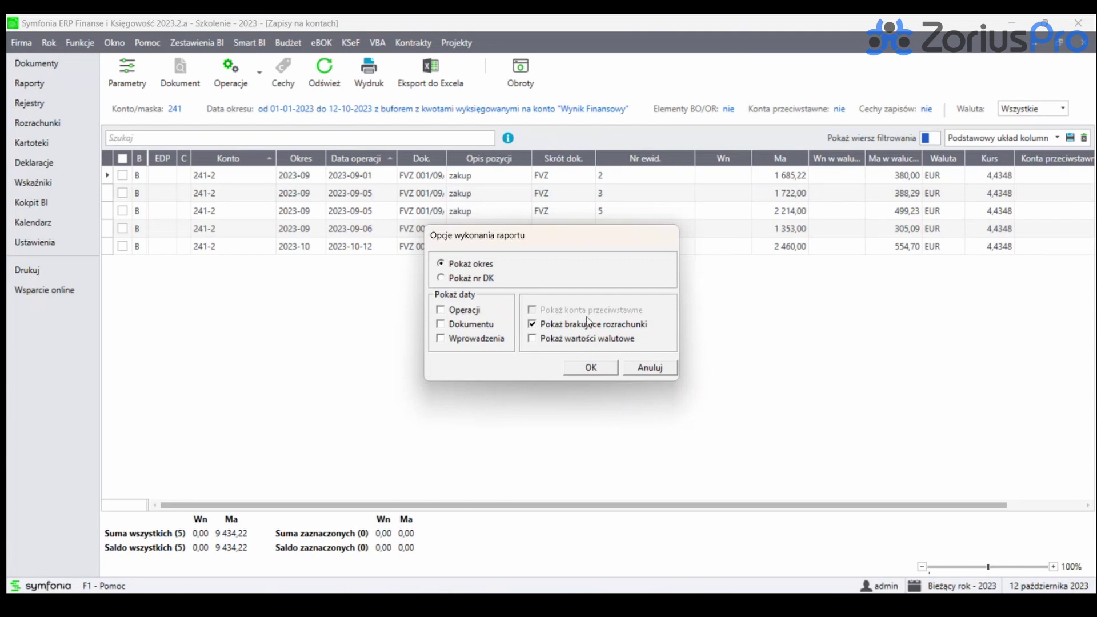
click(592, 368)
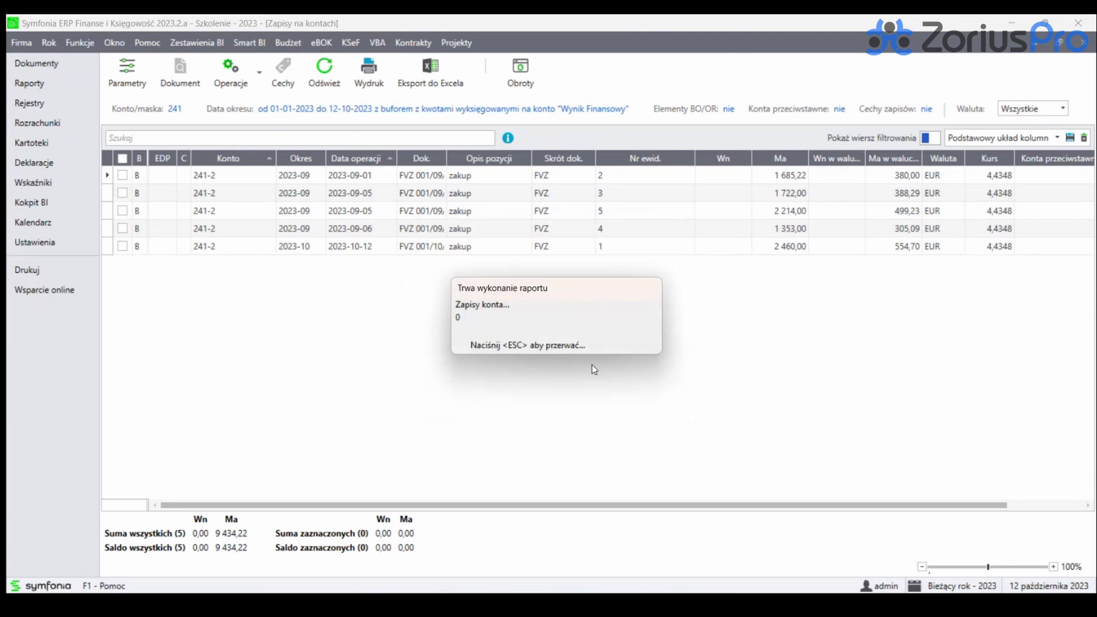
scroll(631, 347, up, 5)
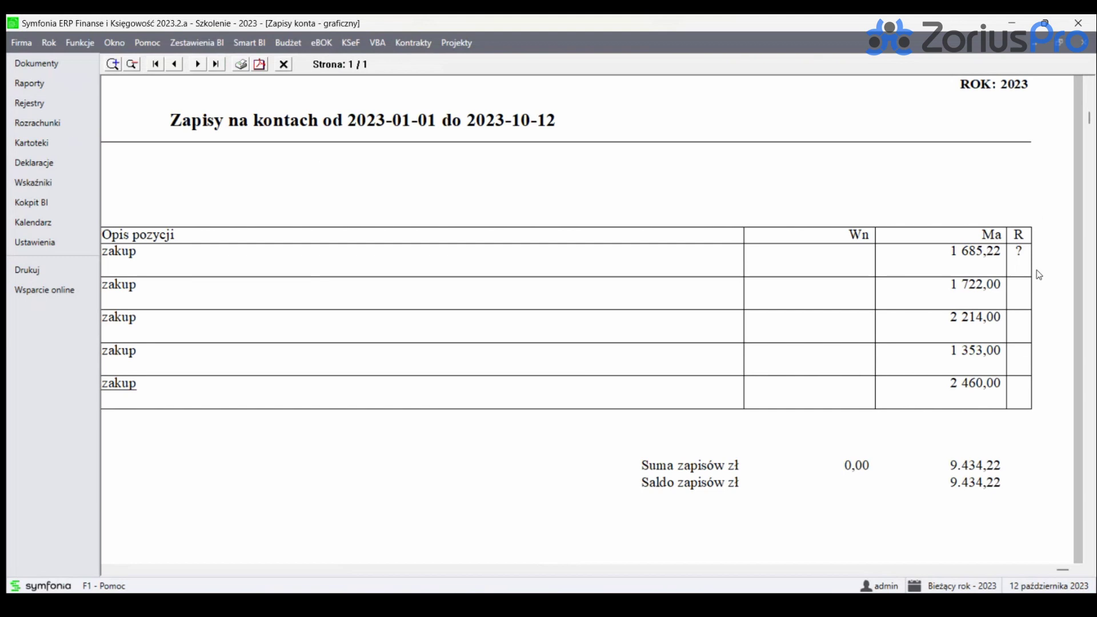
click(284, 64)
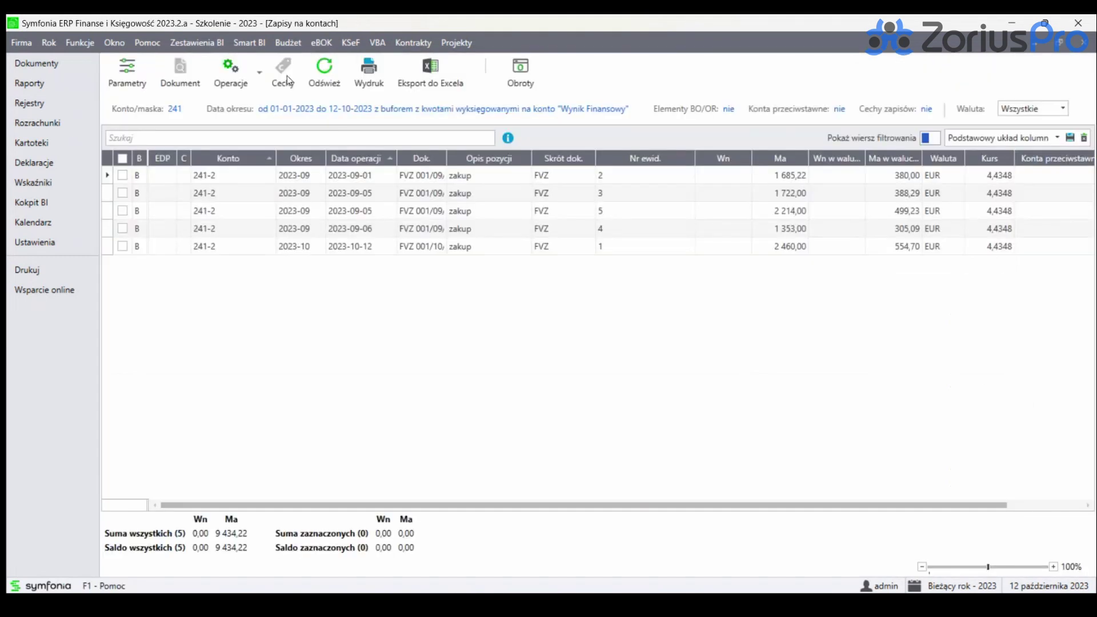
Assign a transaction with a 14-day term and statutory interest to the flagged 1 685,22 entry dated 2023-09-01.
drag(480, 505, 785, 494)
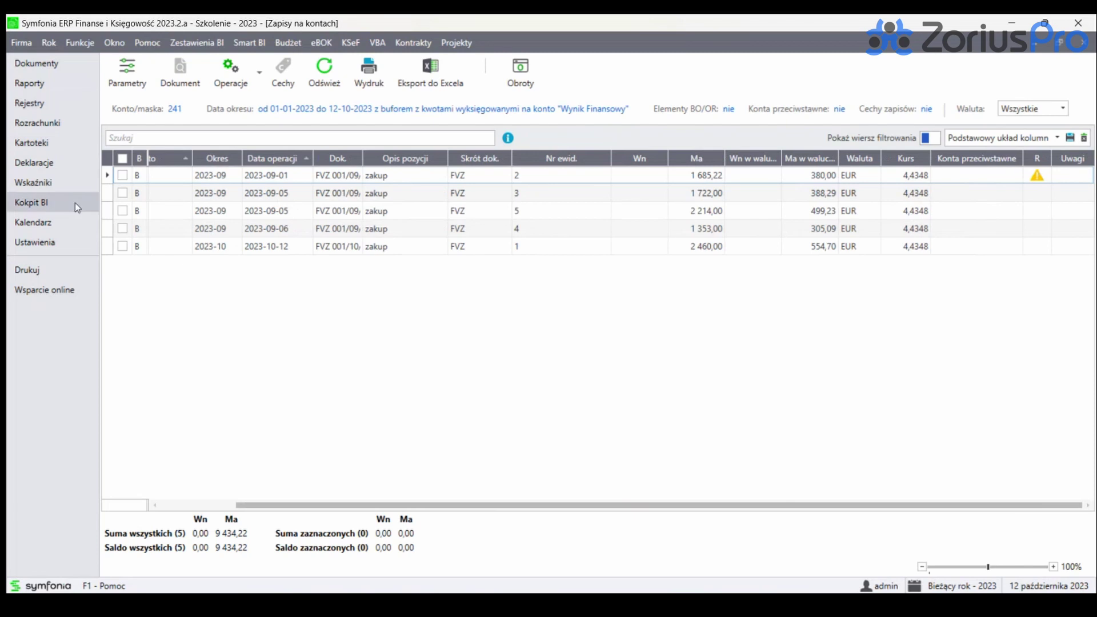
click(122, 175)
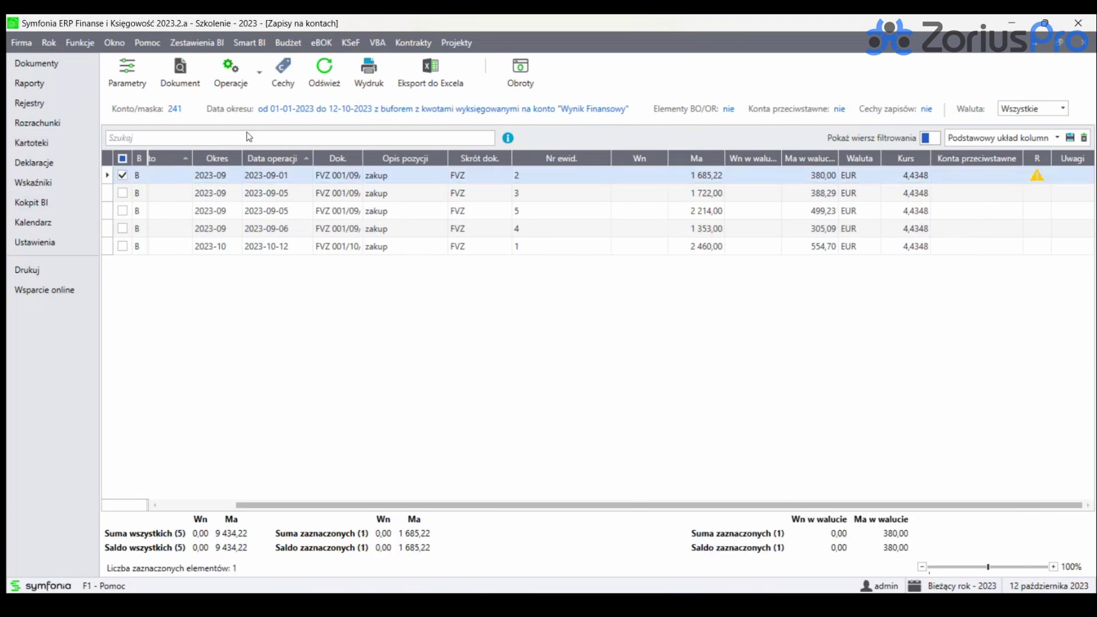
click(260, 82)
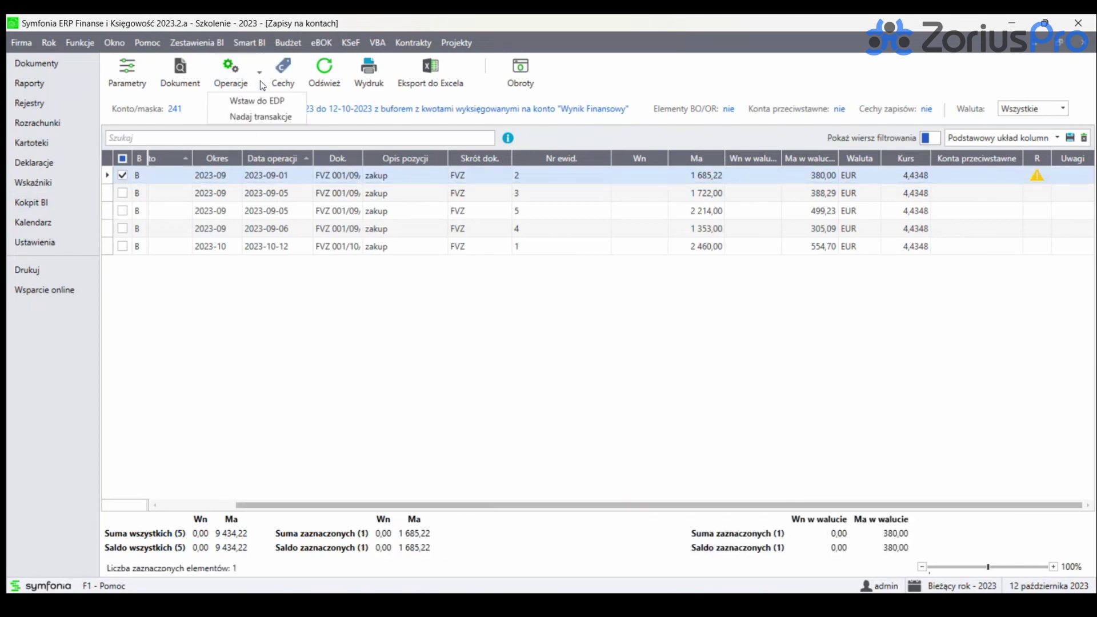
click(260, 117)
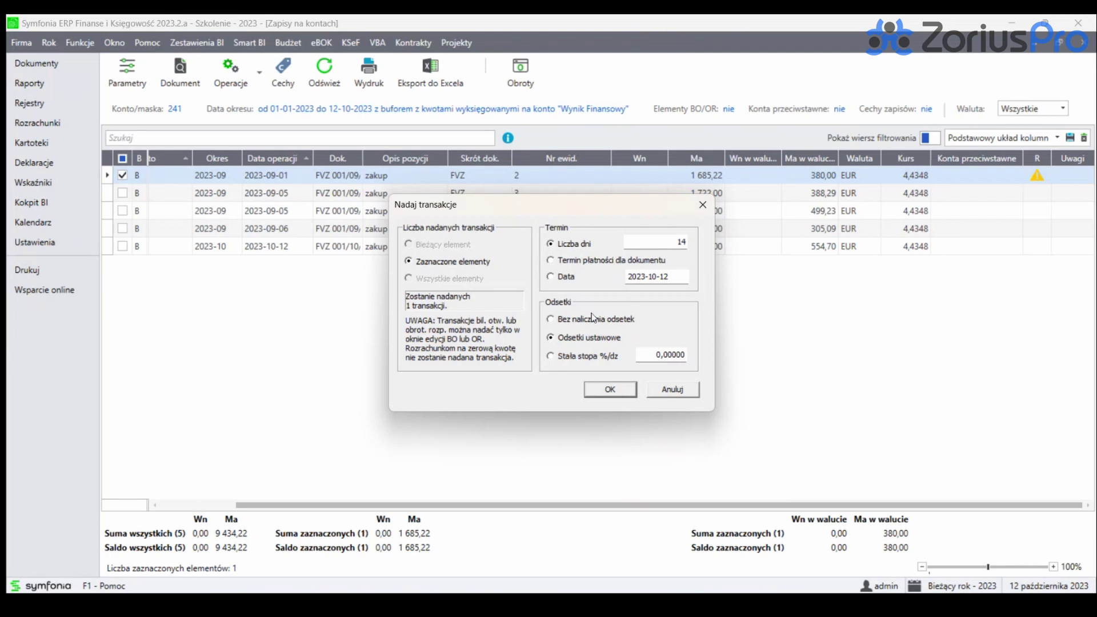
click(610, 390)
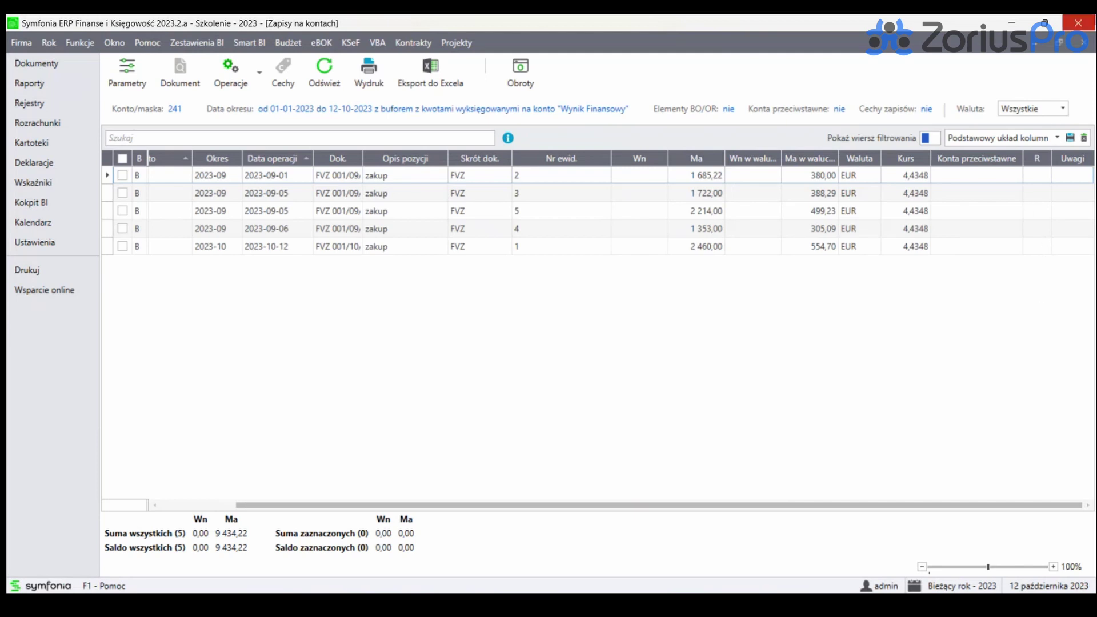
Restore the account entries window from full screen, shrink it, and move it so its totals stay in view.
click(1073, 40)
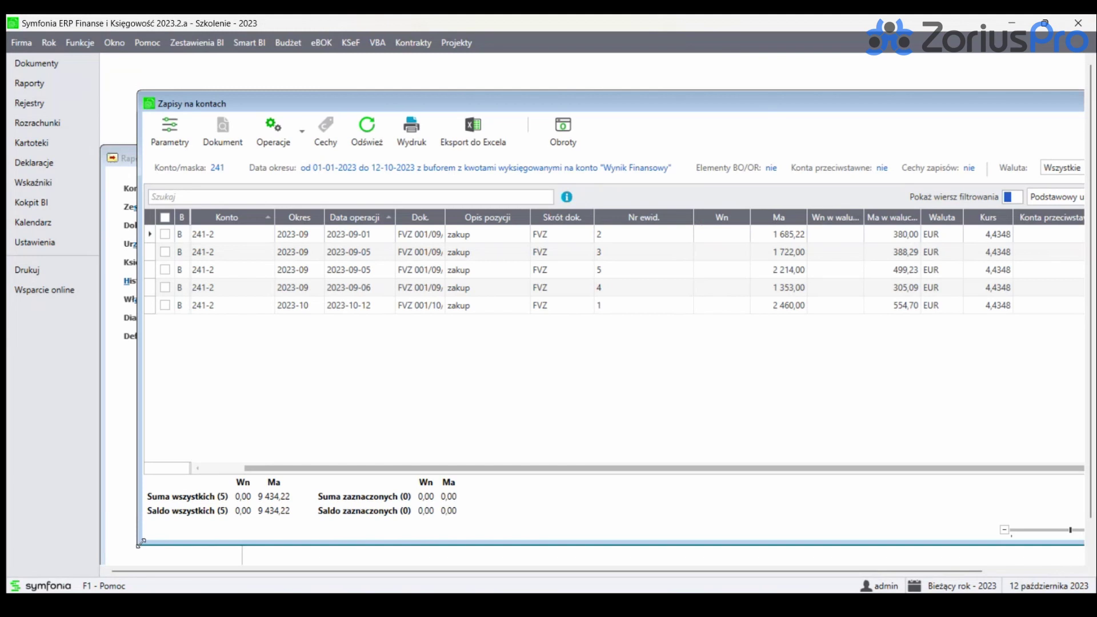
drag(137, 544, 360, 434)
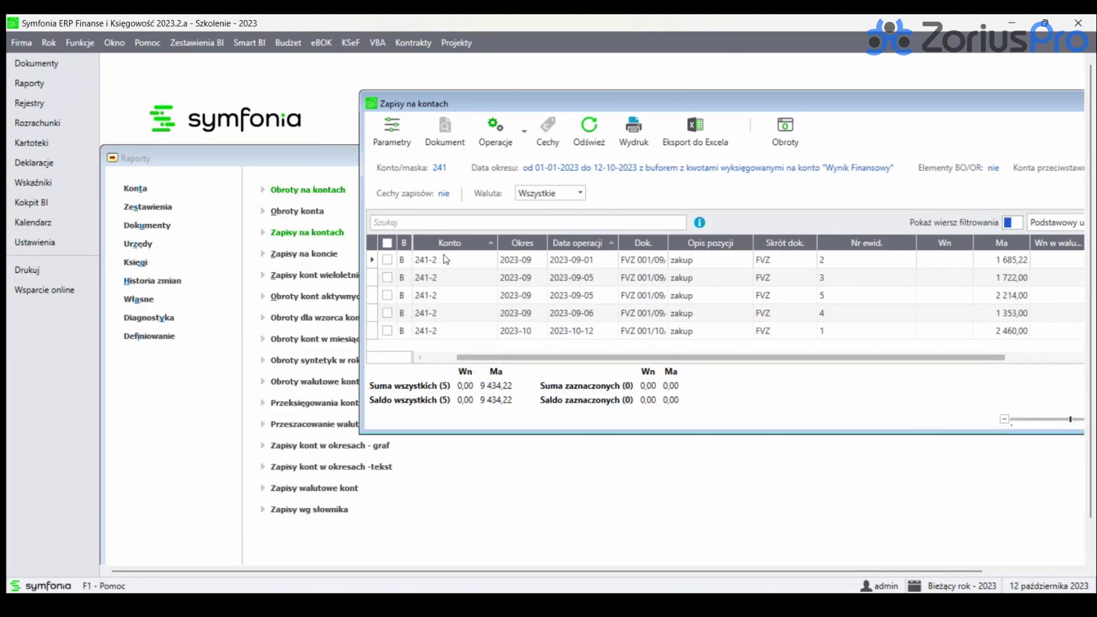
drag(559, 111, 524, 79)
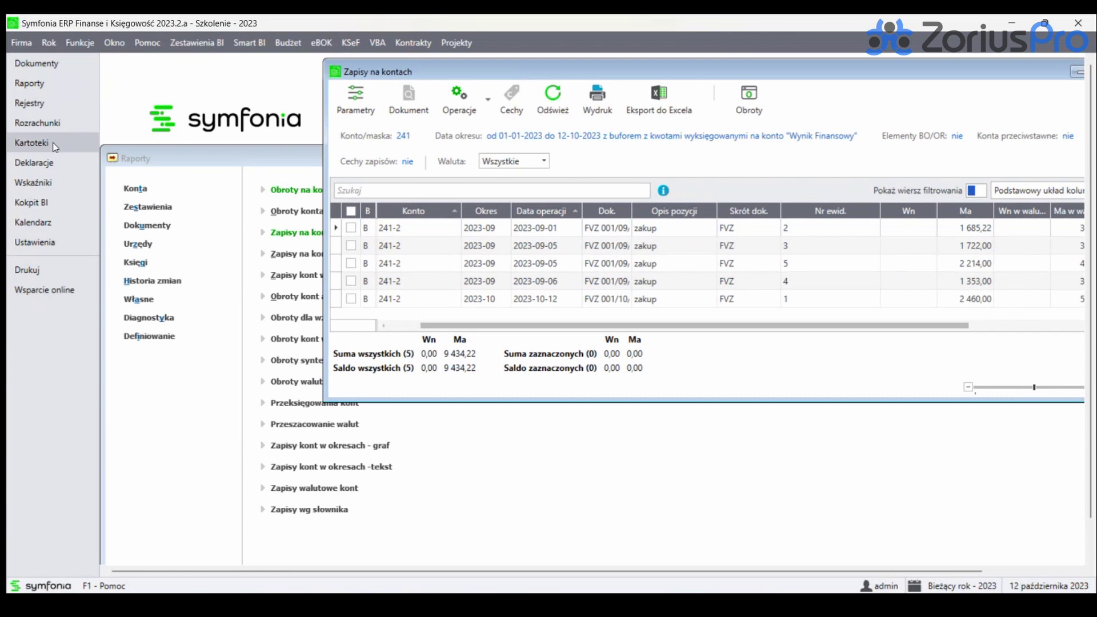
Search the settlements for account 241-2 and display their sums to compare with the account entry totals.
click(59, 122)
click(417, 440)
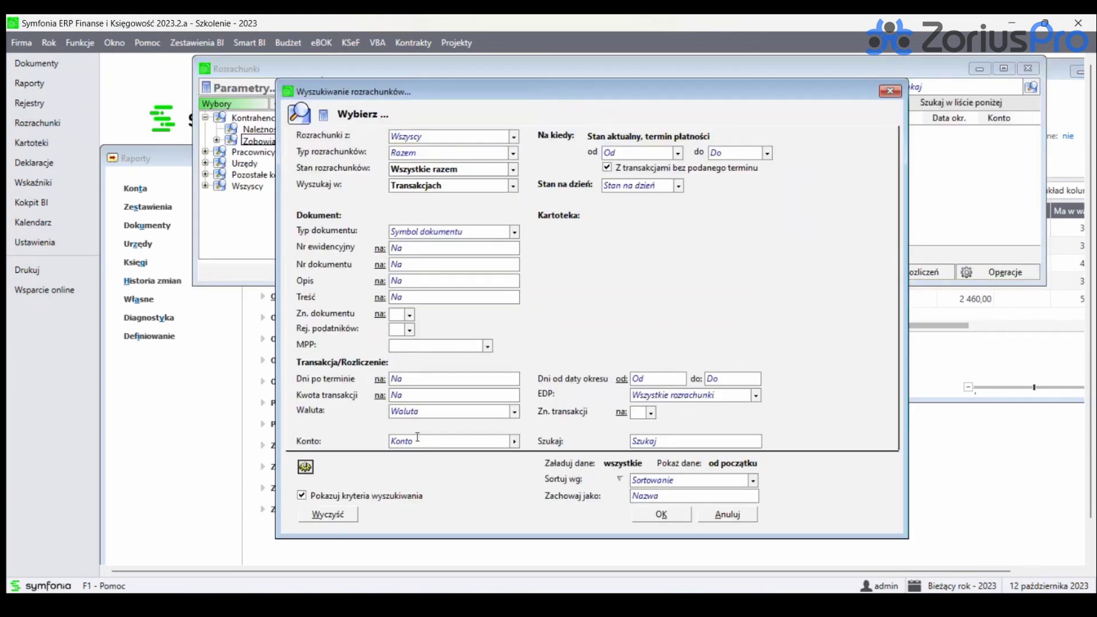
text(241-2)
key(Return)
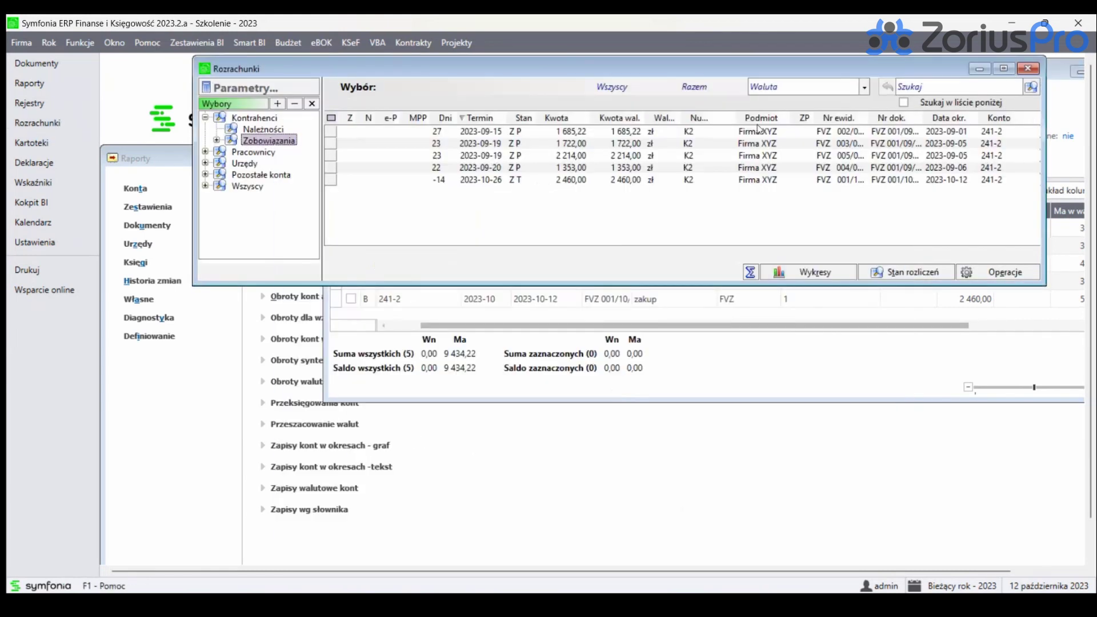
click(750, 271)
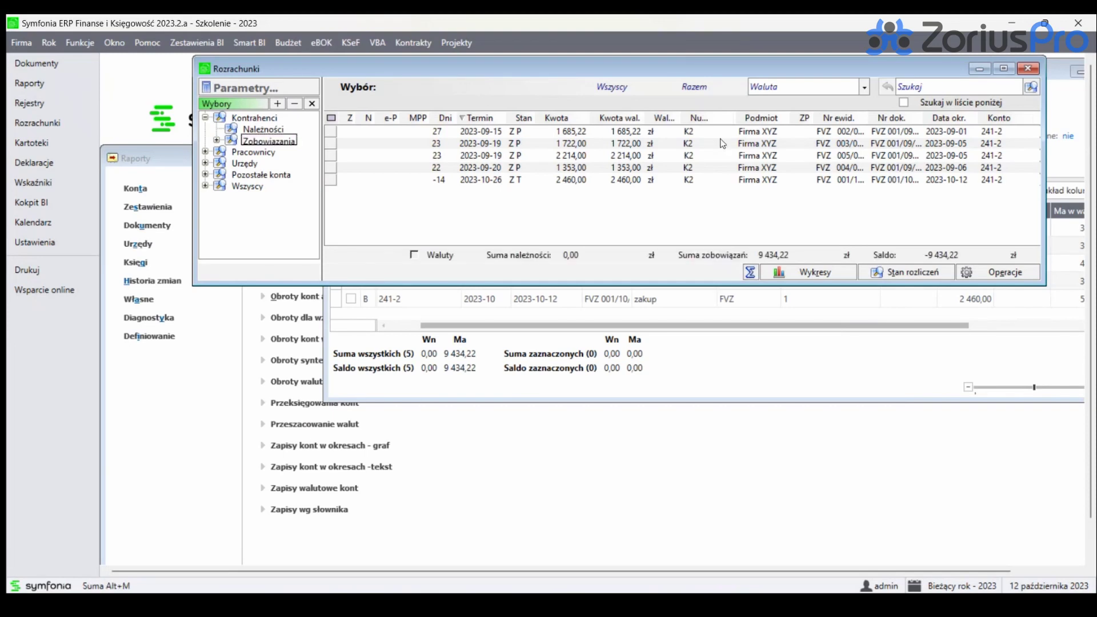